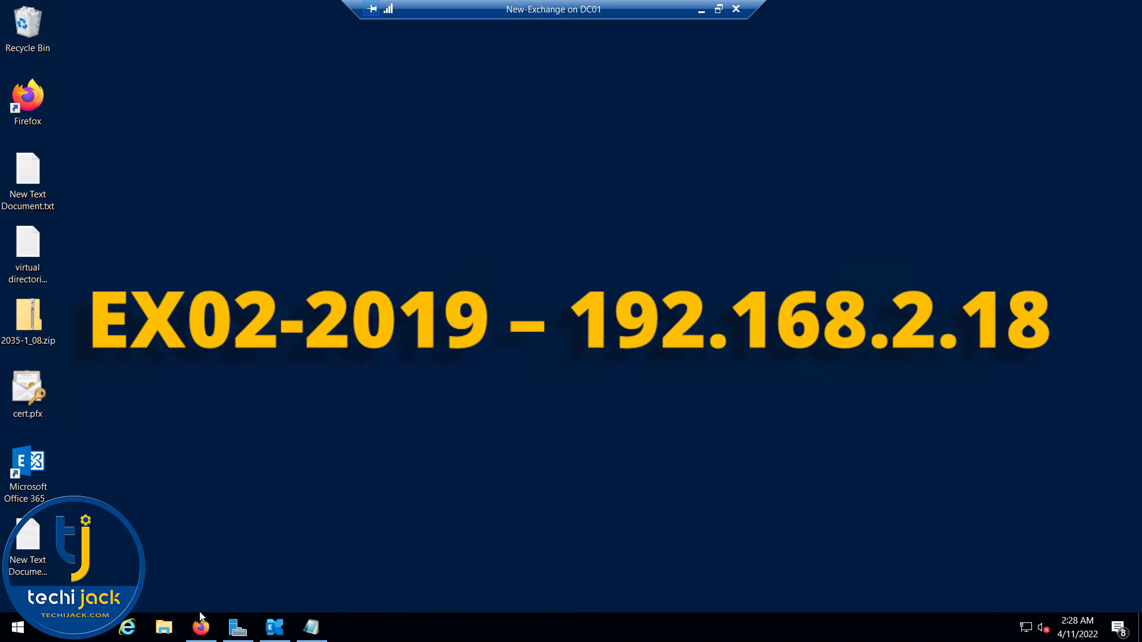
# Step: Show the EAC servers list, then bring up the EX02-2019 shell holding the EWS MRSProxyEnabled query
pyautogui.click(201, 630)
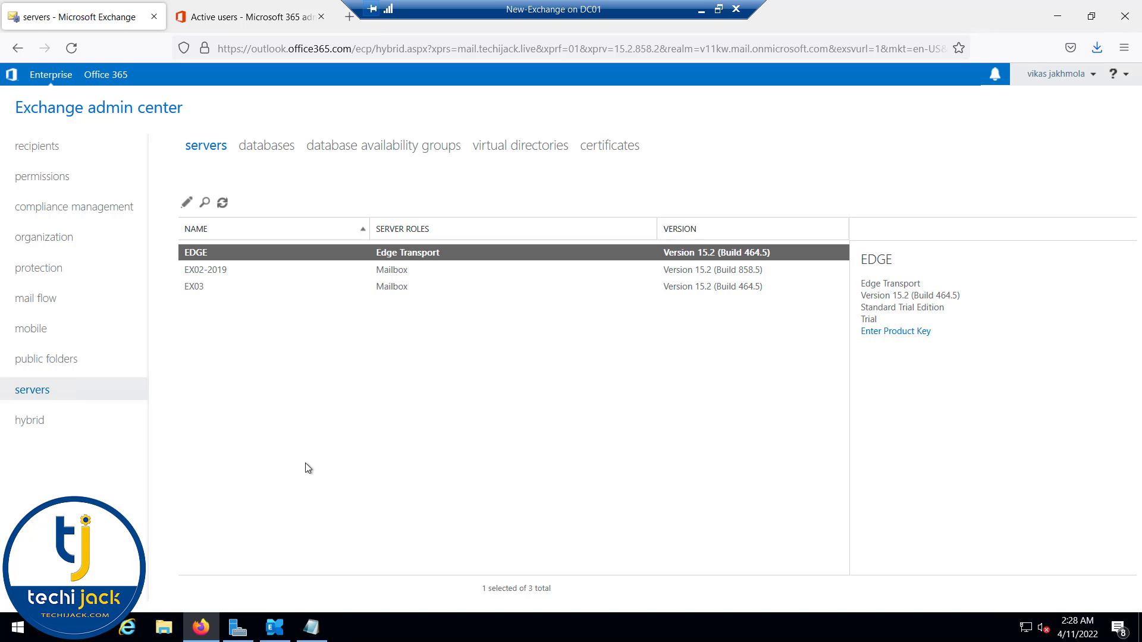
pyautogui.click(275, 628)
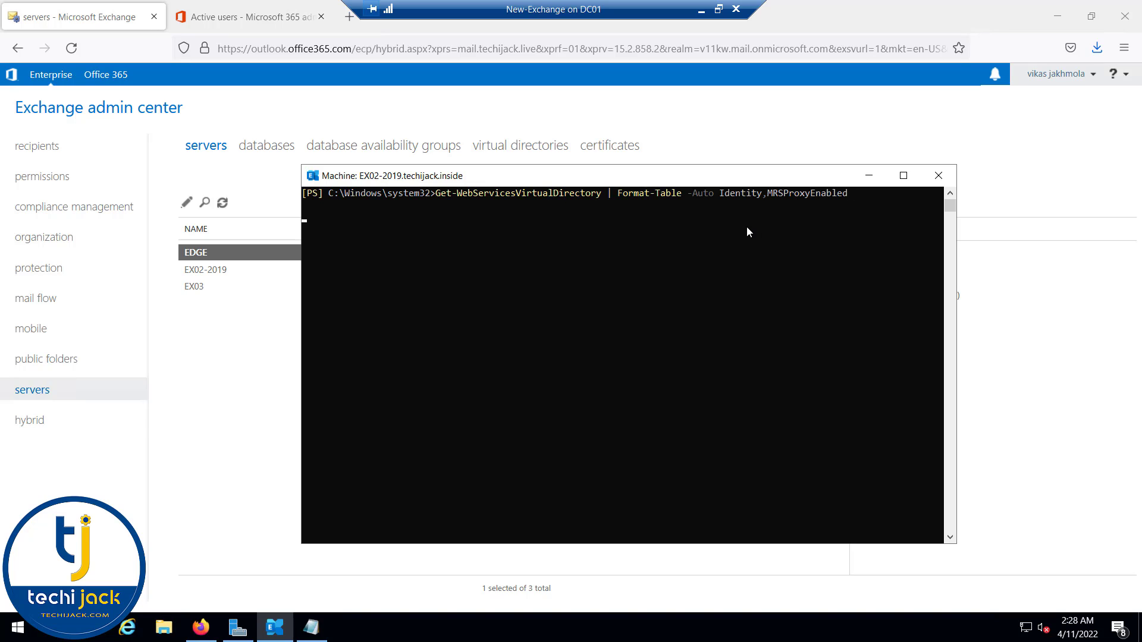
pyautogui.click(506, 148)
# Step: Check that Enable MRS Proxy endpoint is on for the EX02-2019 and EX03 EWS virtual directories
pyautogui.click(207, 371)
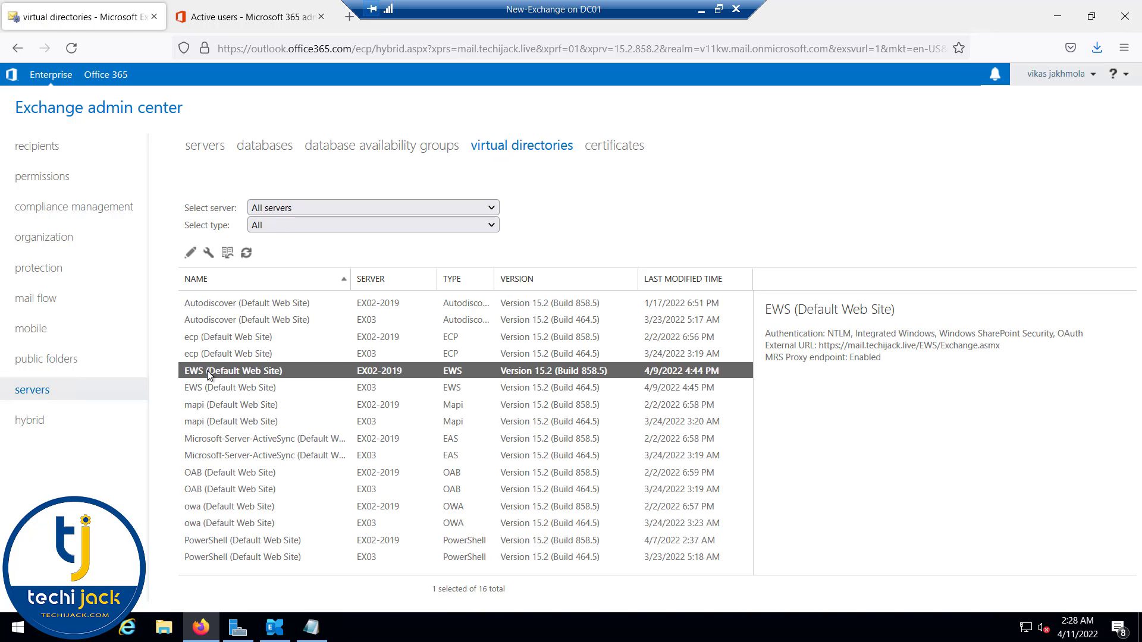
pyautogui.click(198, 254)
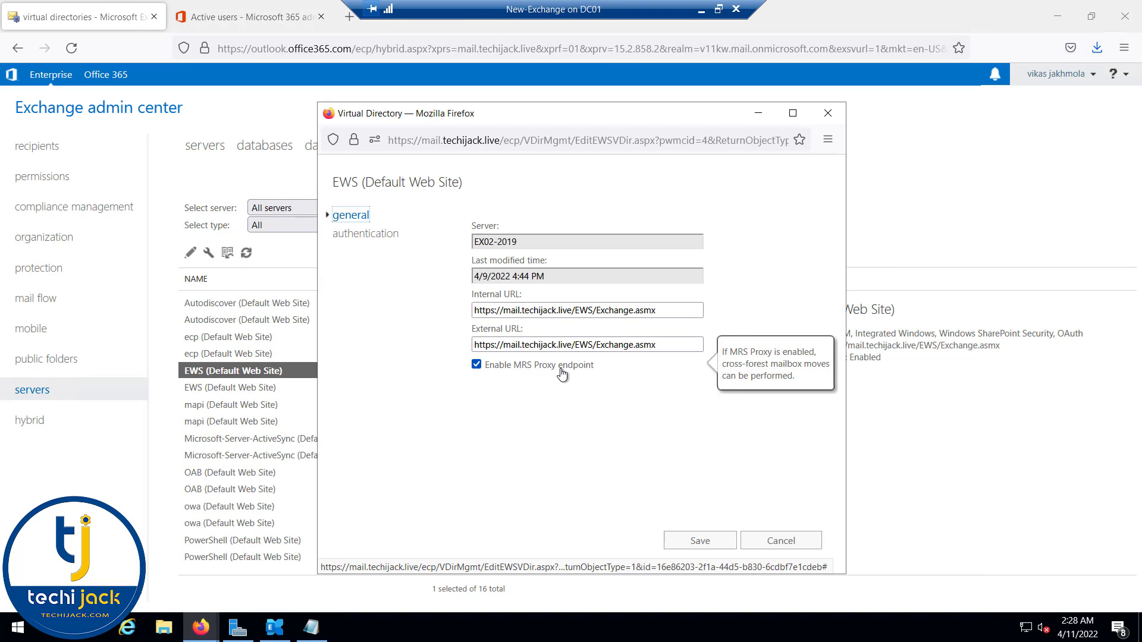
pyautogui.click(778, 541)
pyautogui.doubleClick(188, 388)
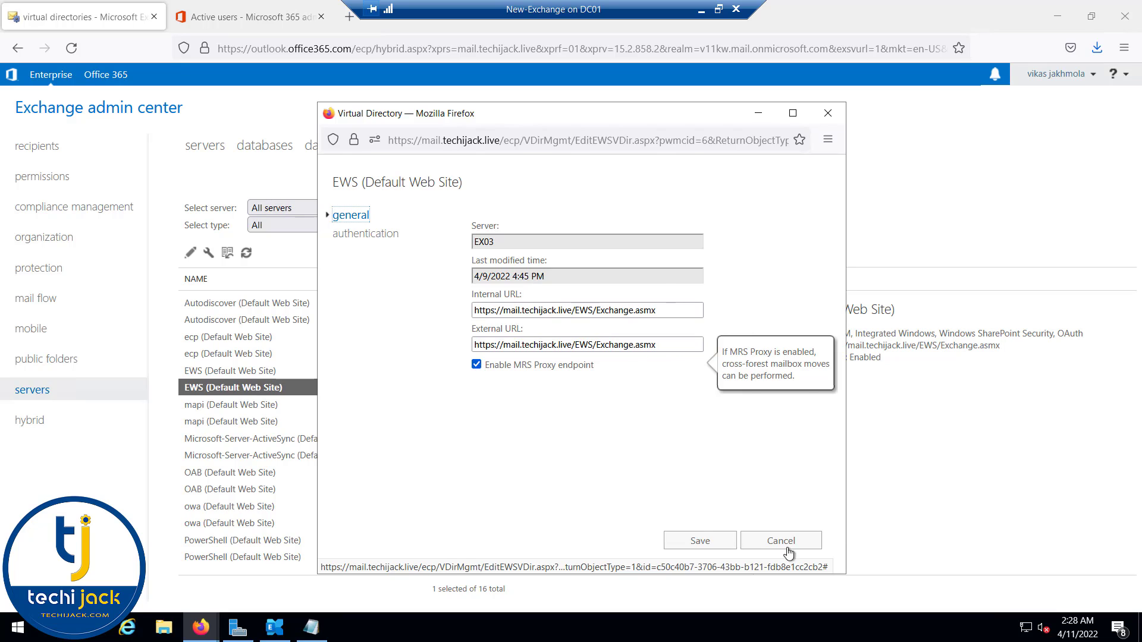
pyautogui.click(781, 540)
# Step: Run the Get-WebServicesVirtualDirectory MRS proxy query in the shell and return to the admin center
pyautogui.click(274, 628)
pyautogui.press('Return')
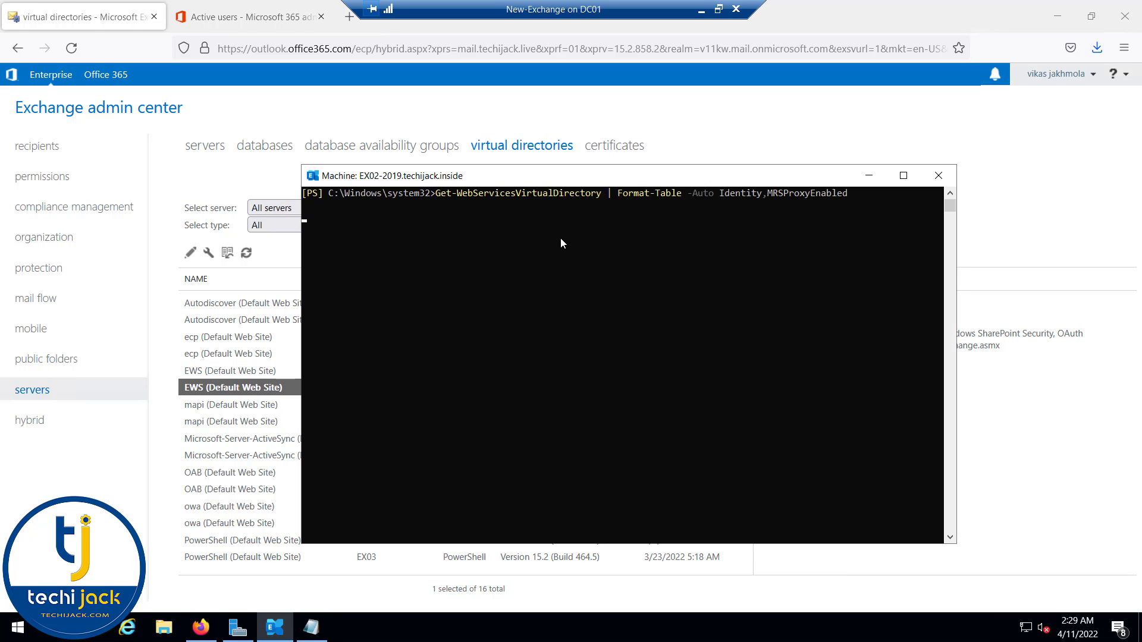
pyautogui.press('Return')
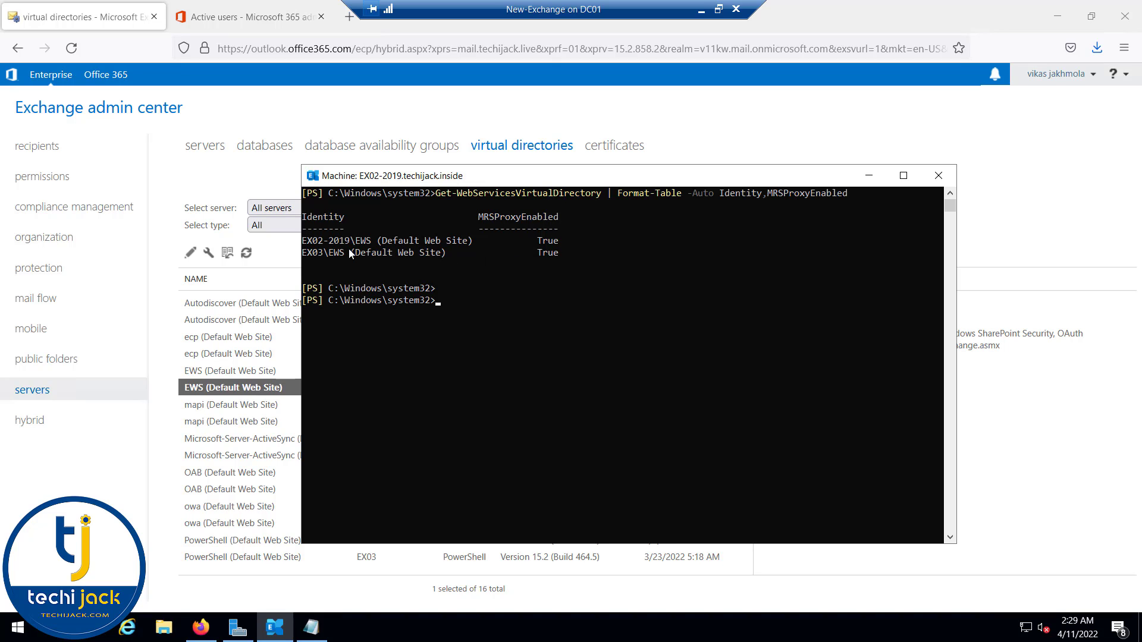
pyautogui.hotkey('alt', 'Tab')
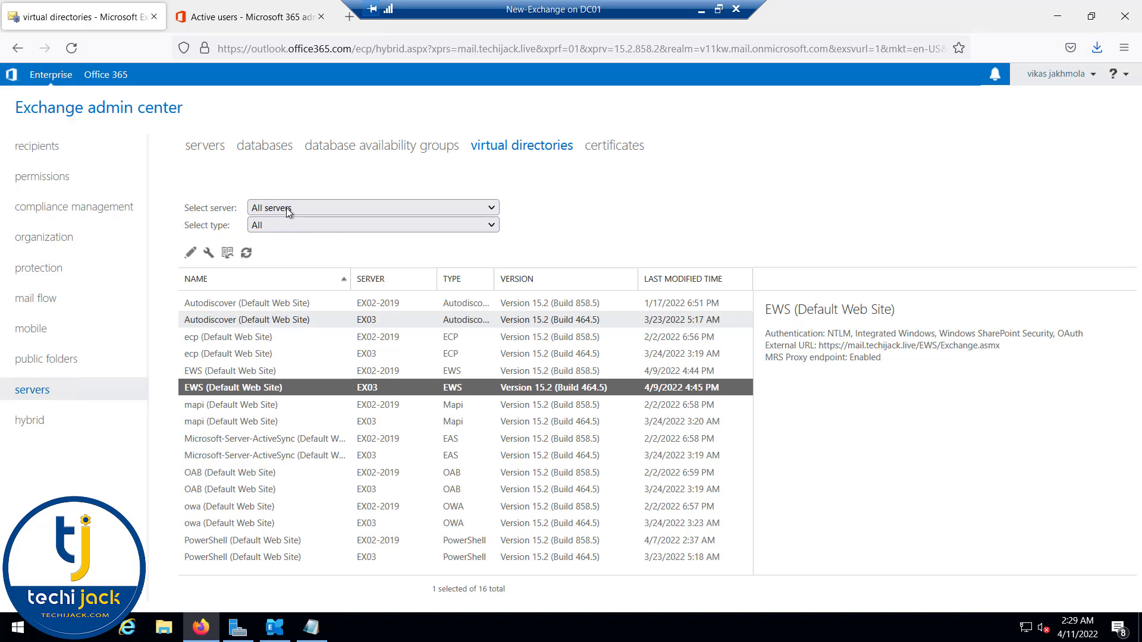
# Step: Go to recipients > migration and start a new migration endpoint
pyautogui.click(44, 146)
pyautogui.click(507, 147)
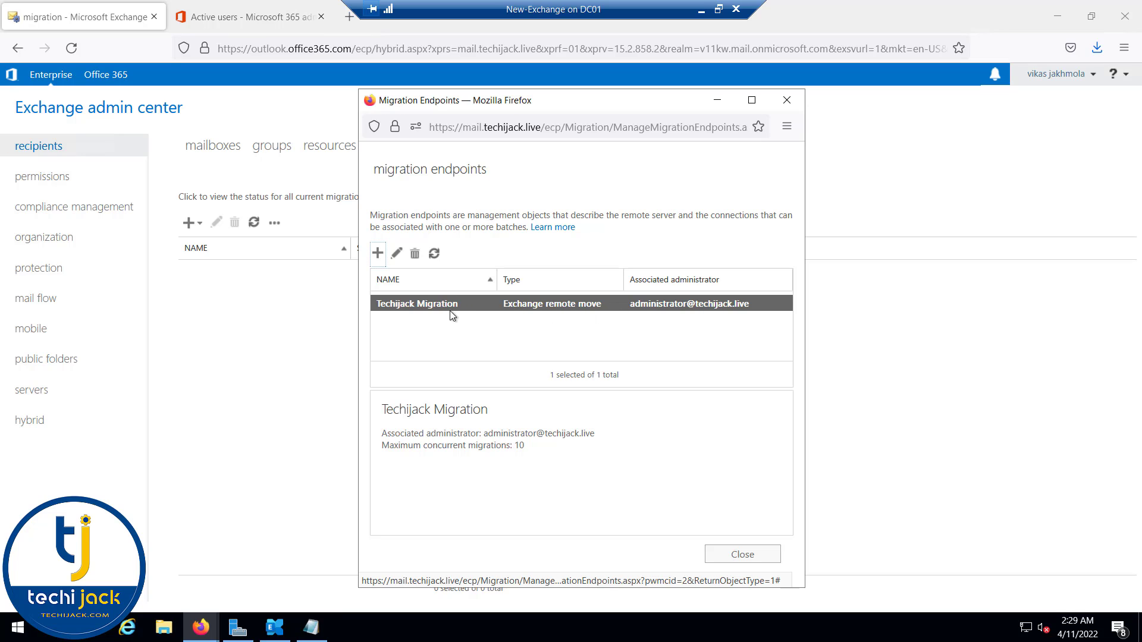
pyautogui.click(377, 254)
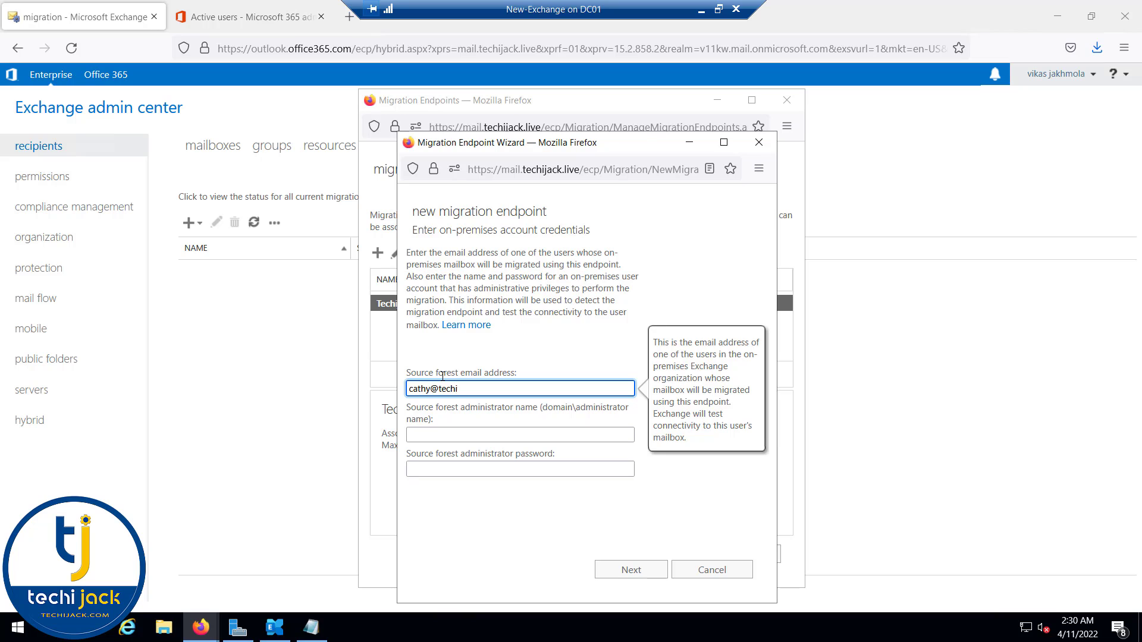
# Step: Fill the endpoint's admin credentials and MRS proxy mail.techijack.live, then cancel and close the wizard
pyautogui.press('Tab')
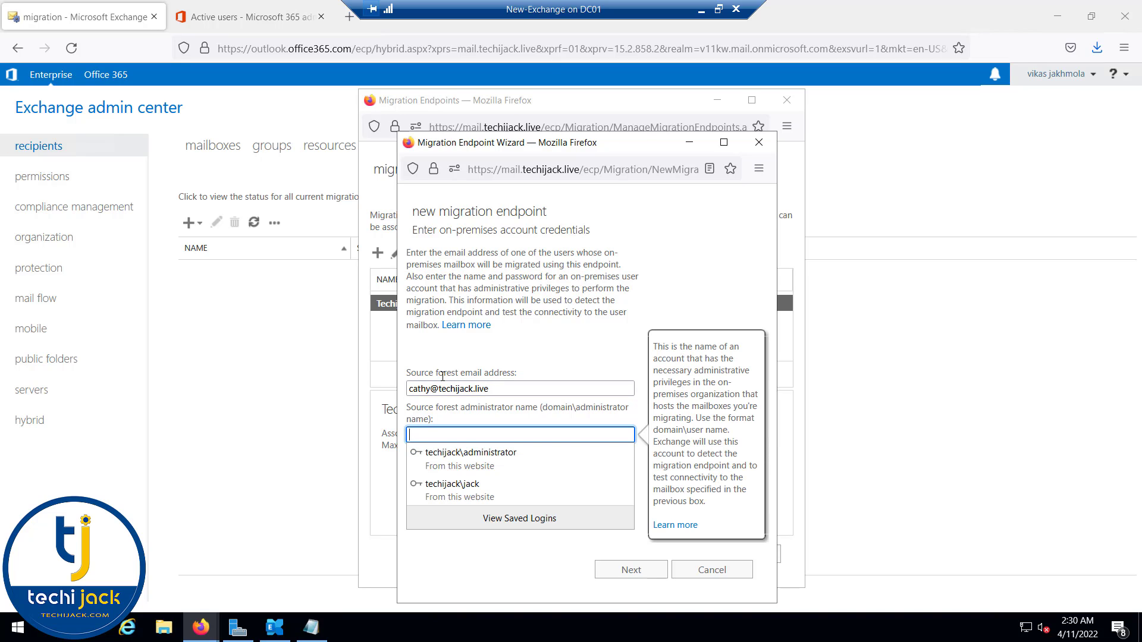
pyautogui.click(469, 456)
pyautogui.click(630, 573)
pyautogui.click(435, 430)
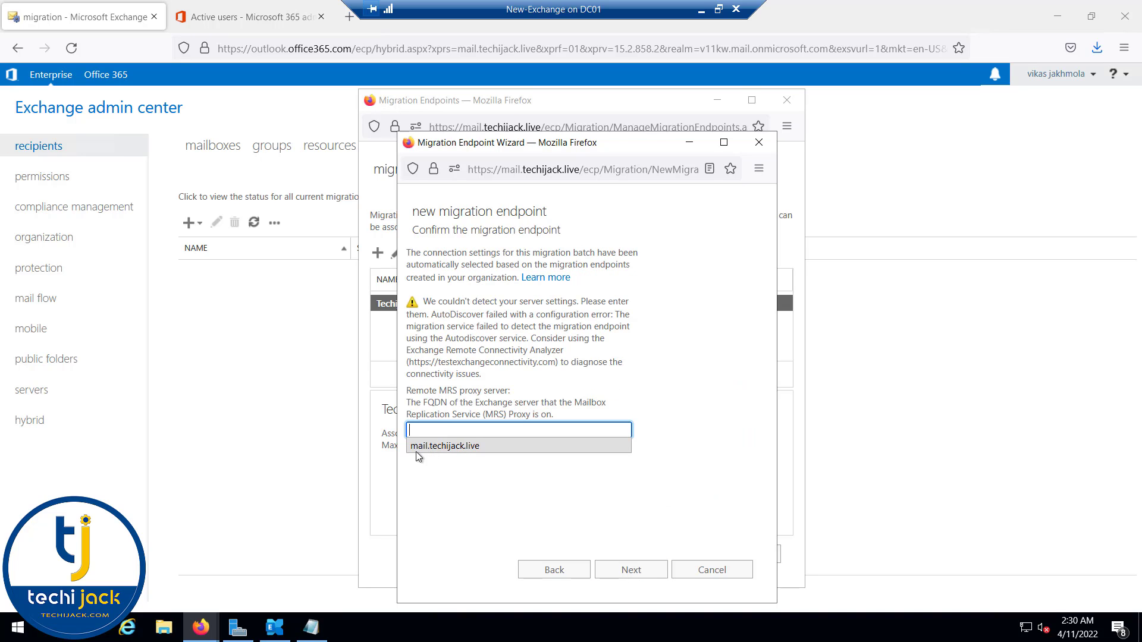
pyautogui.click(439, 446)
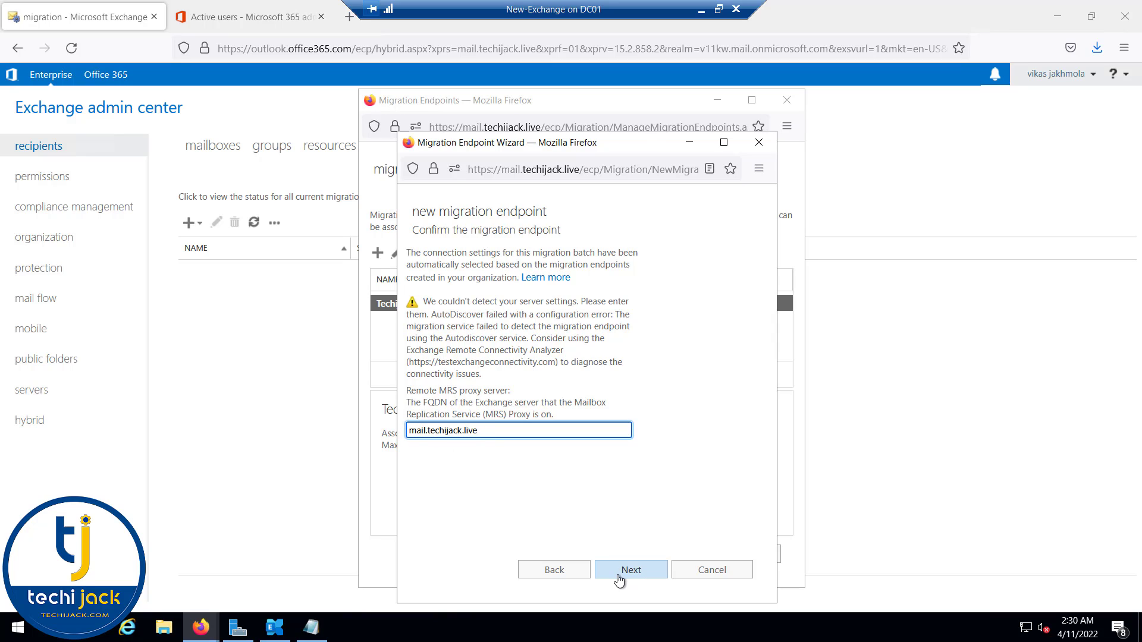
pyautogui.click(693, 572)
pyautogui.hotkey('alt', 'F4')
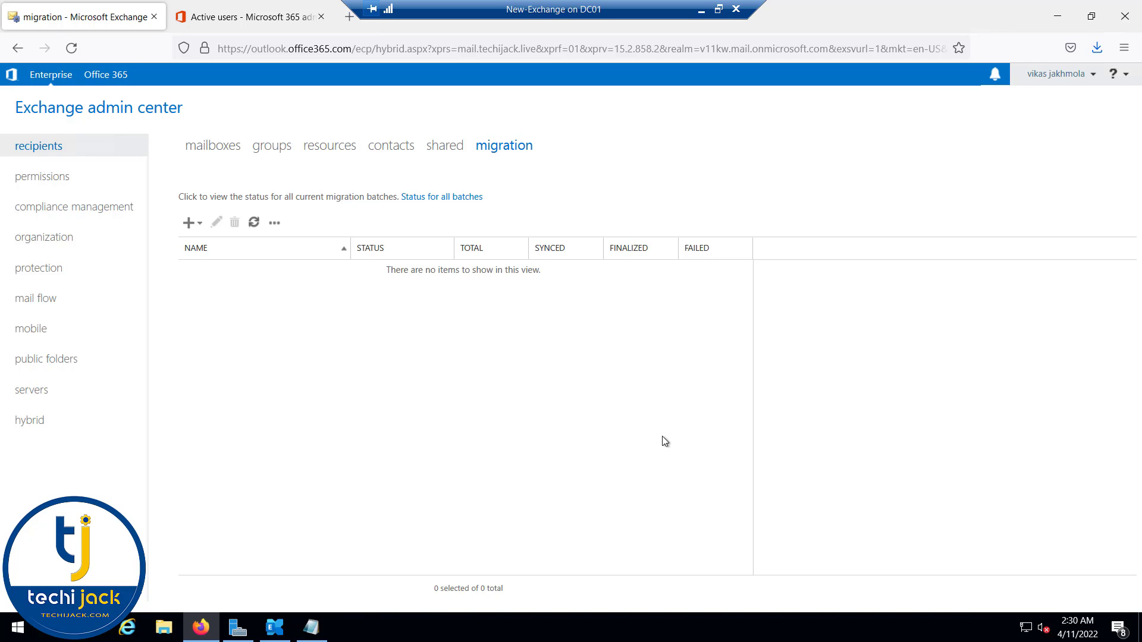
# Step: Confirm batch ttest completed and the migrated user's mailbox is now type Office 365
pyautogui.click(103, 85)
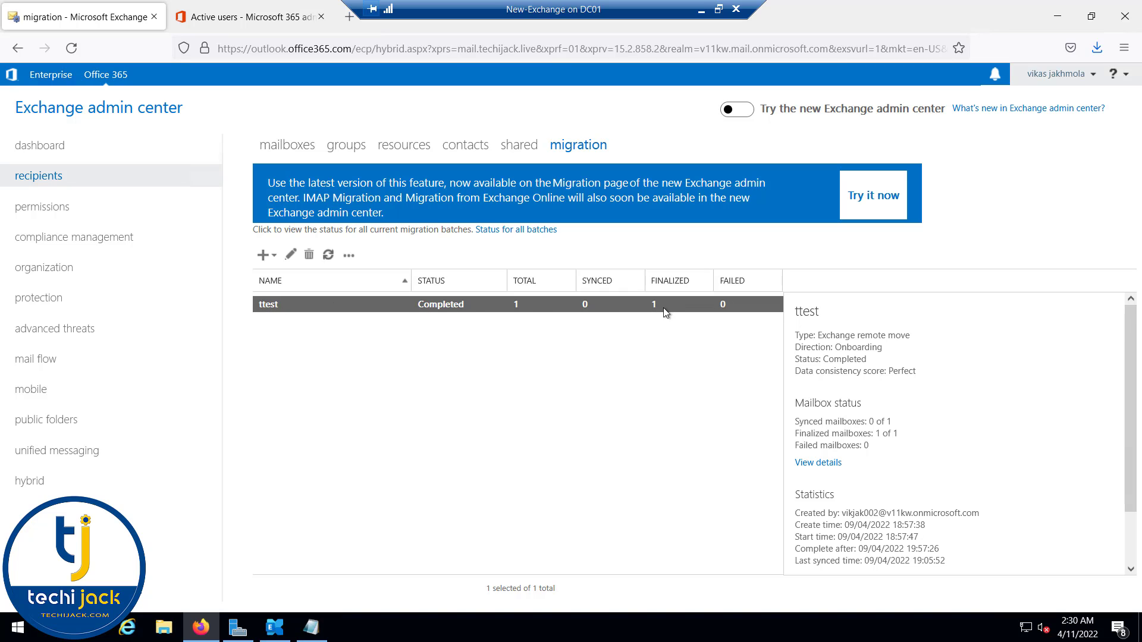
pyautogui.click(51, 74)
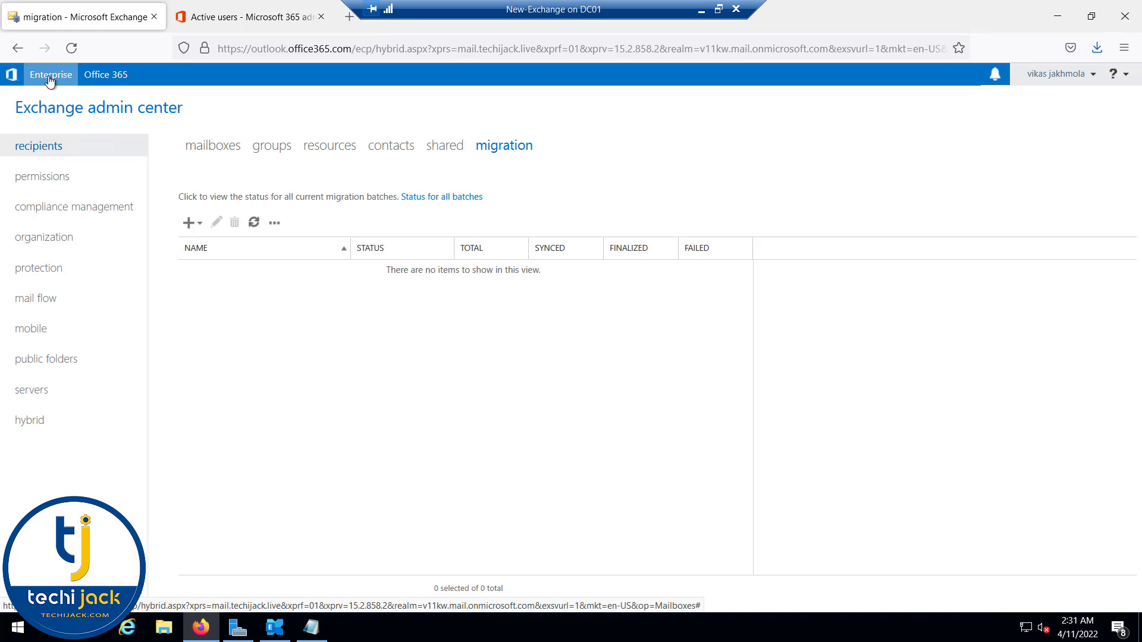
pyautogui.click(203, 150)
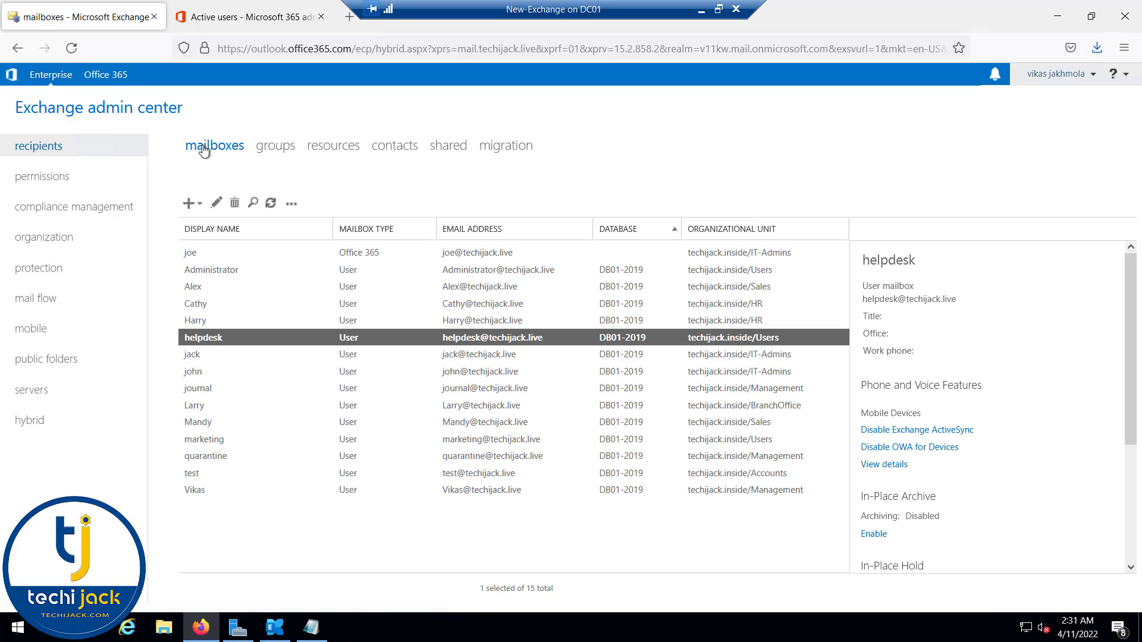
pyautogui.click(195, 252)
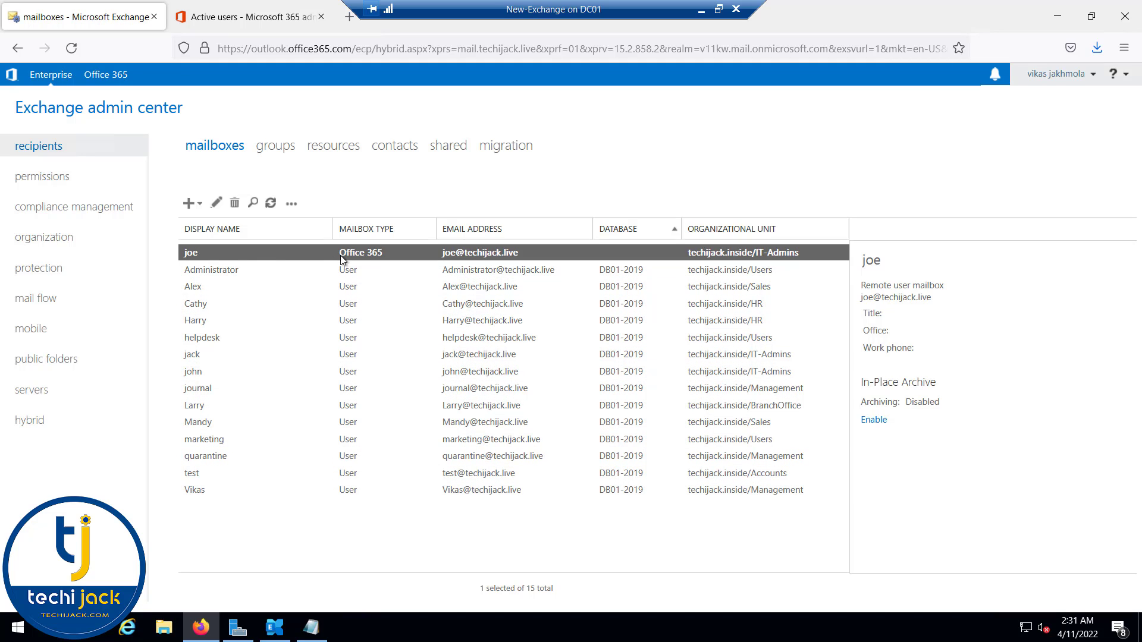
pyautogui.click(271, 203)
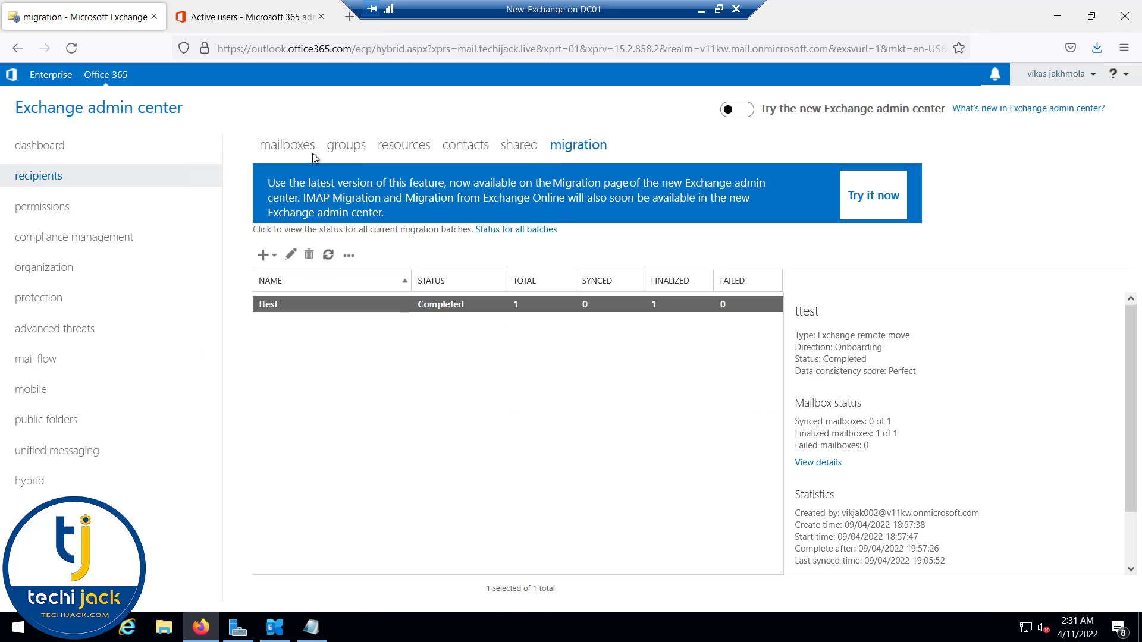
pyautogui.click(248, 23)
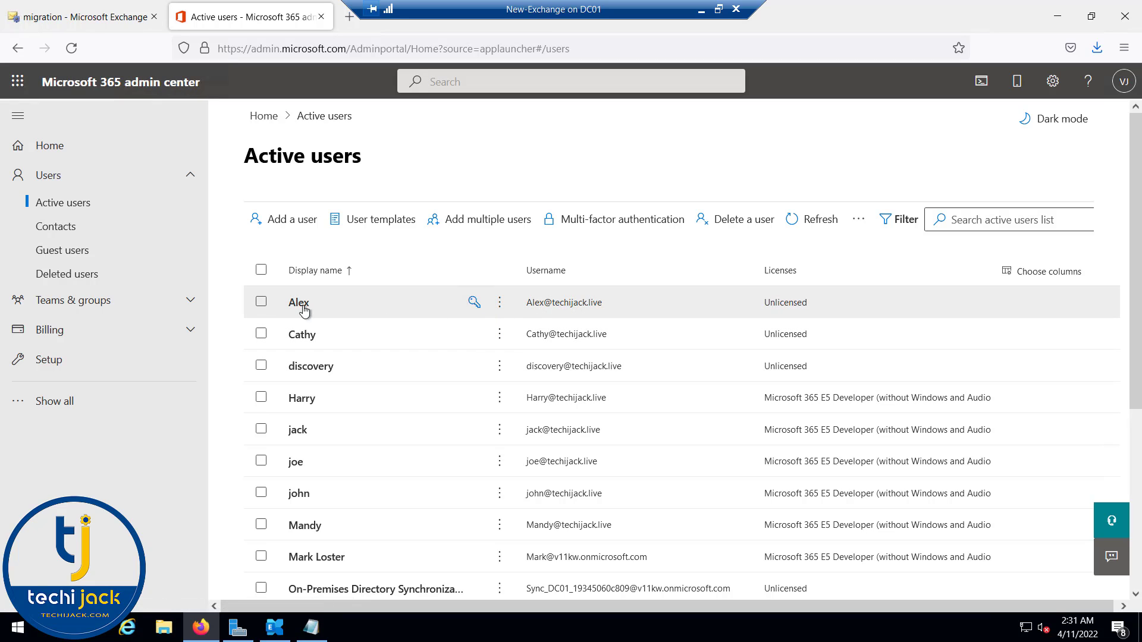
# Step: Select the three unlicensed users in the Active users list
pyautogui.click(260, 304)
pyautogui.click(263, 304)
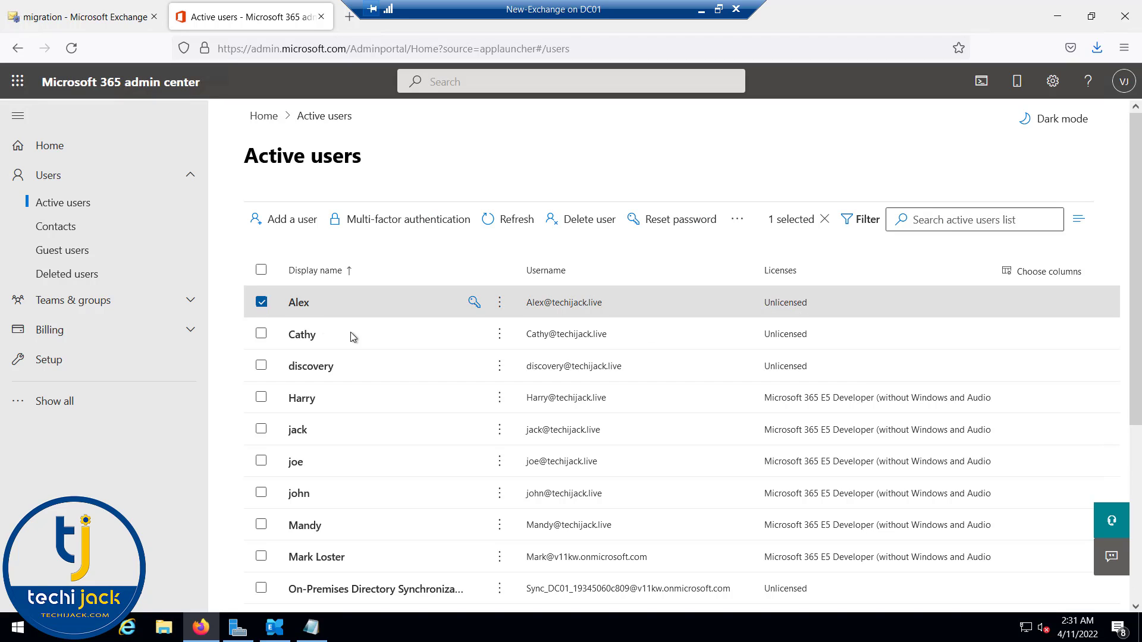
pyautogui.click(500, 303)
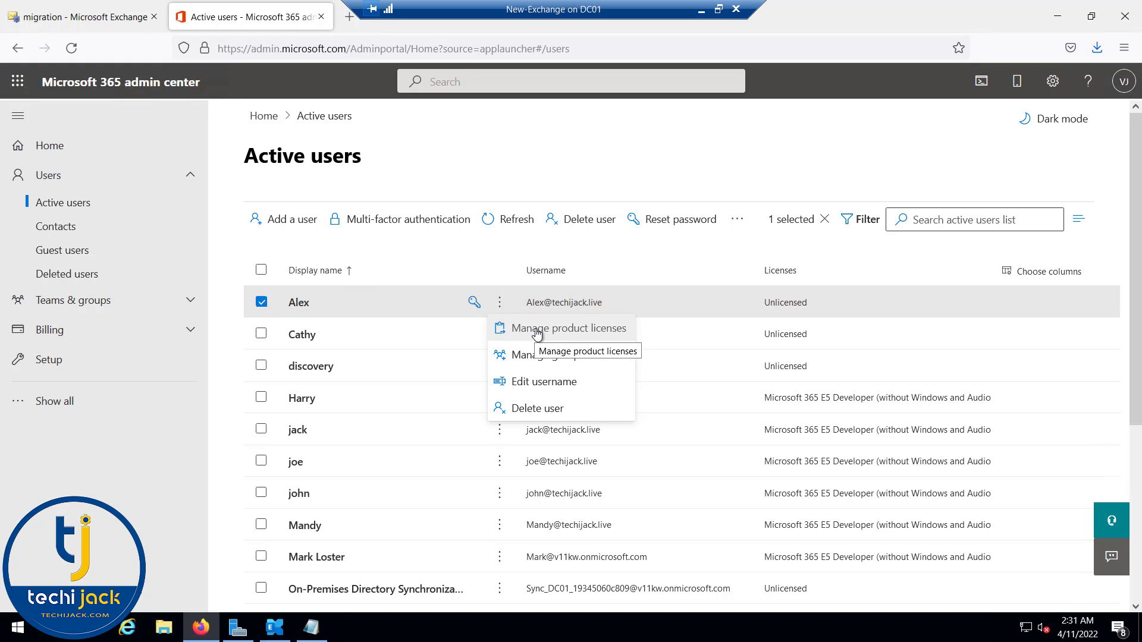
pyautogui.click(261, 304)
pyautogui.click(262, 305)
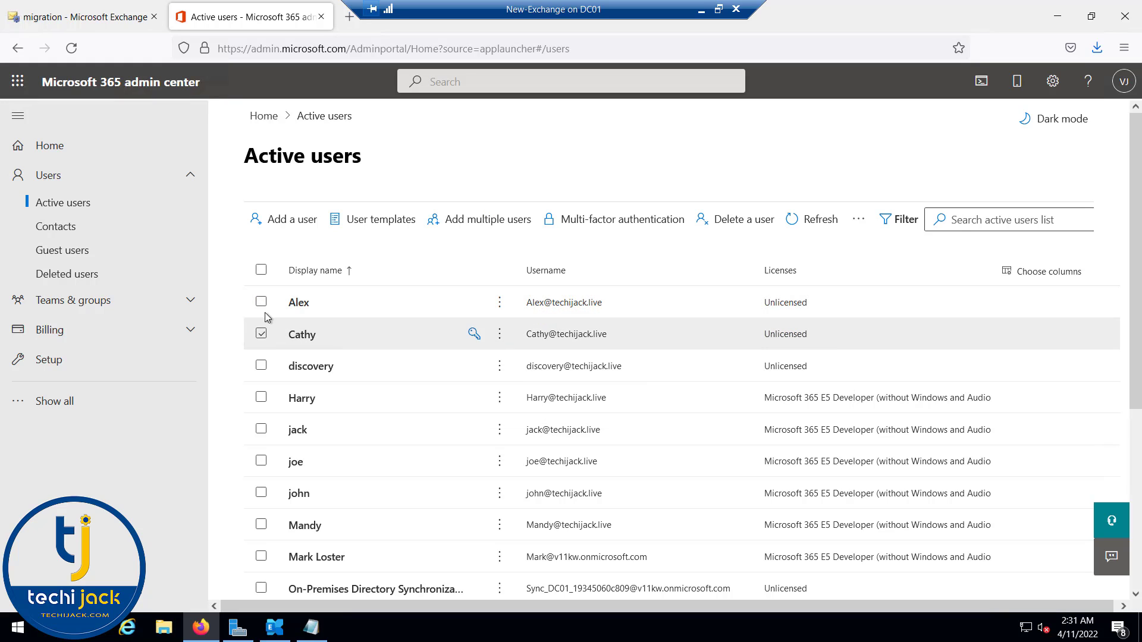
pyautogui.click(261, 302)
pyautogui.click(261, 333)
pyautogui.click(261, 366)
# Step: Replace the three users' licences with Microsoft 365 E5 Developer and review the Active users list
pyautogui.click(738, 224)
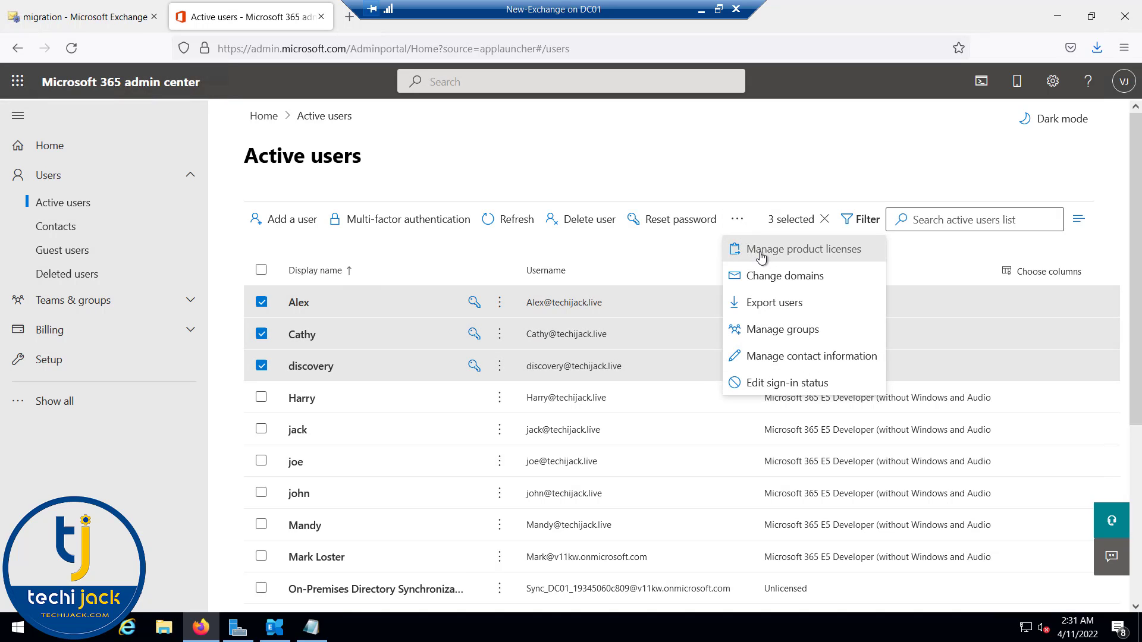
pyautogui.click(759, 254)
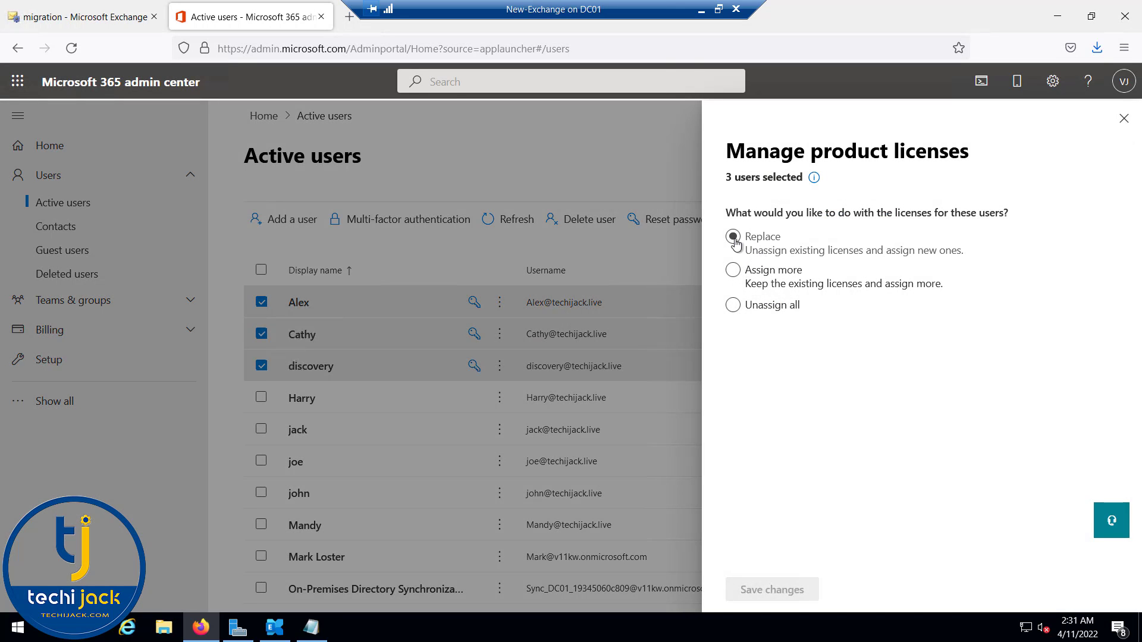
pyautogui.click(734, 376)
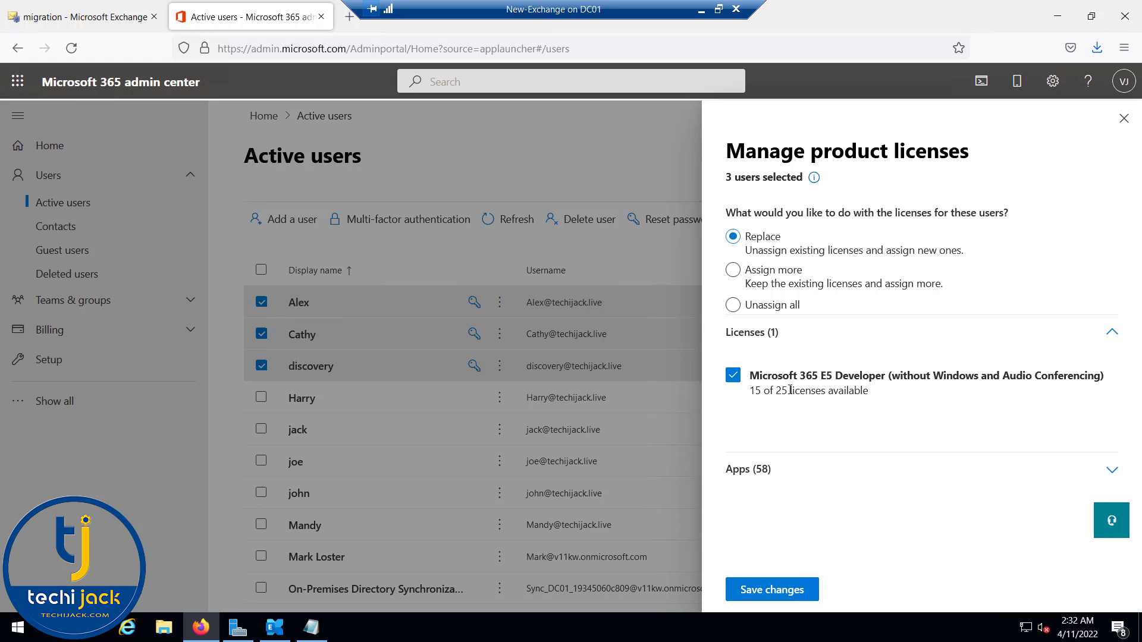
pyautogui.click(766, 591)
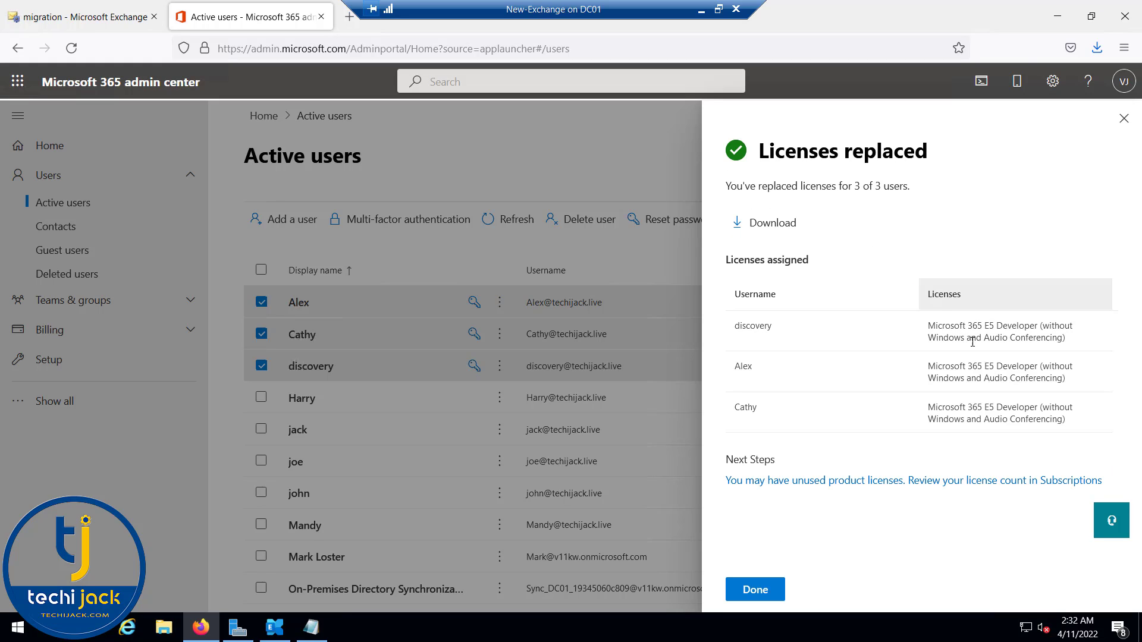
pyautogui.click(682, 448)
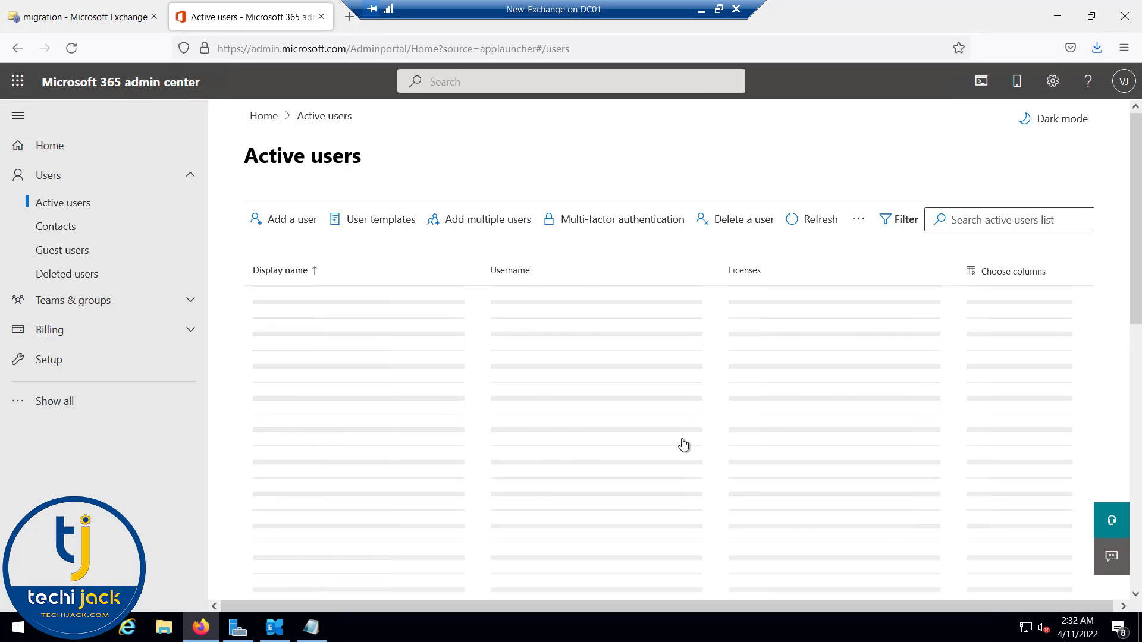
pyautogui.scroll(-5, 675, 373)
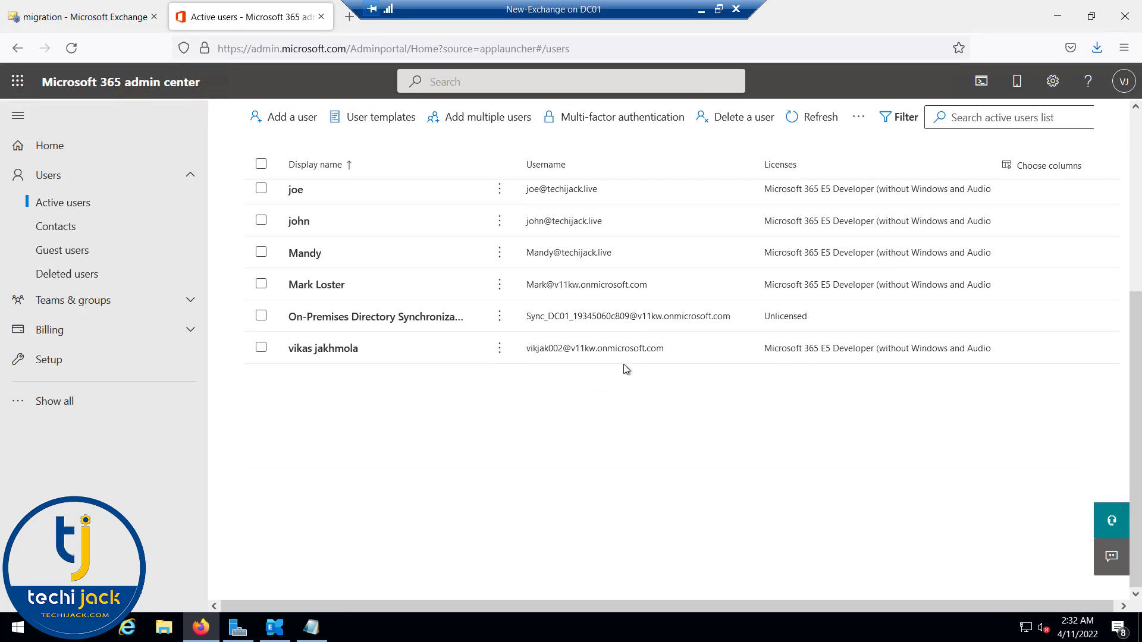
pyautogui.scroll(5, 623, 364)
pyautogui.click(80, 18)
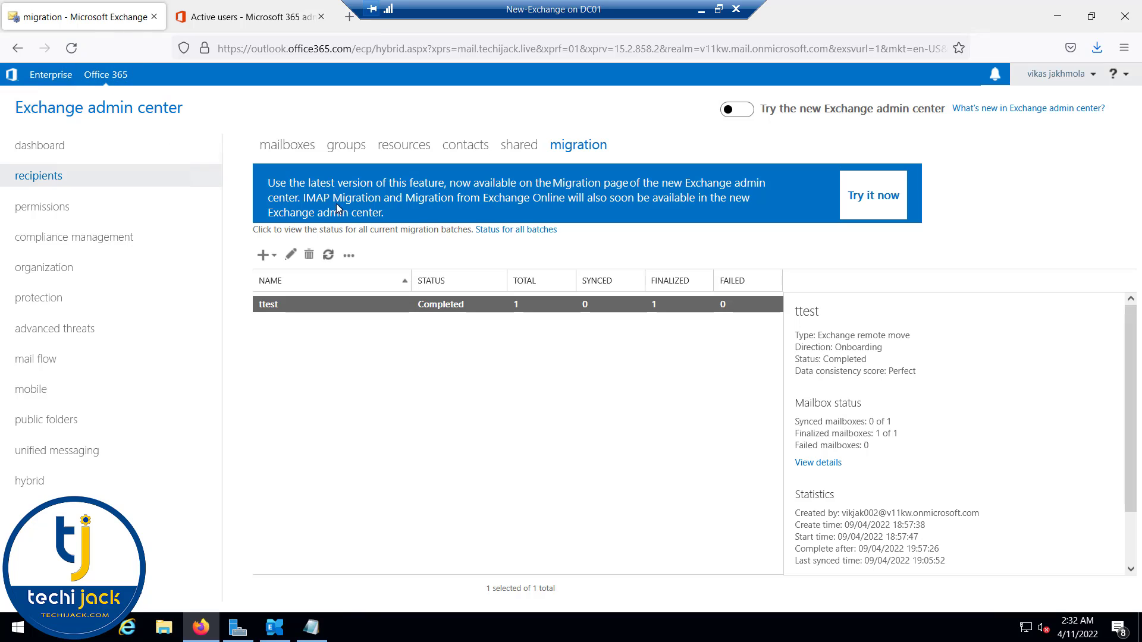
# Step: Start a remote-move migration to Exchange Online and add one user to it
pyautogui.click(272, 261)
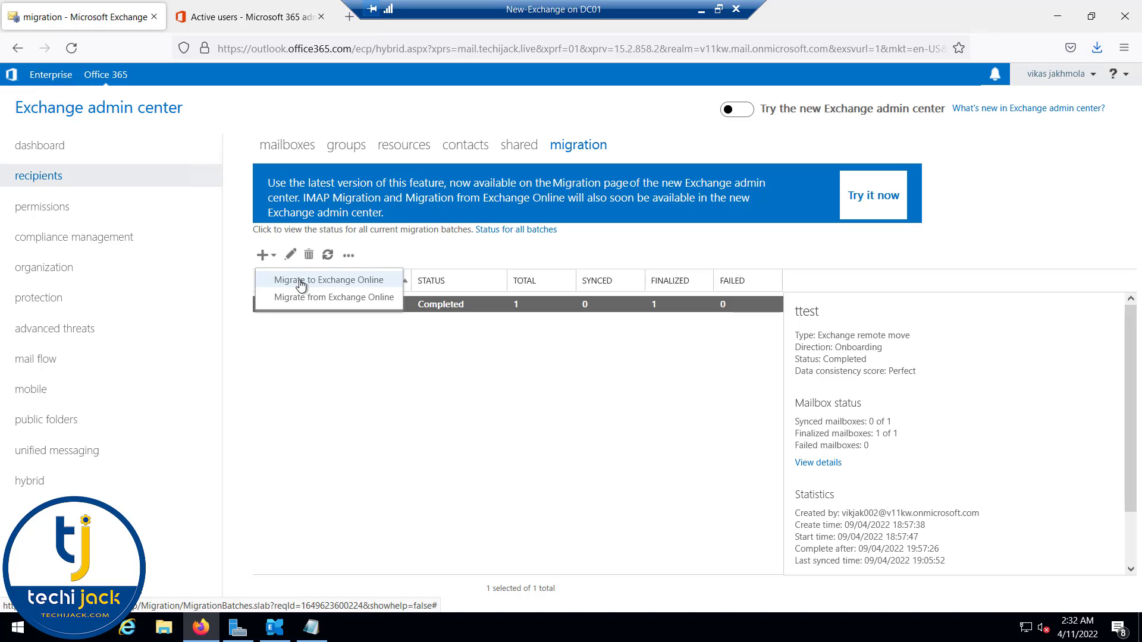
pyautogui.click(300, 285)
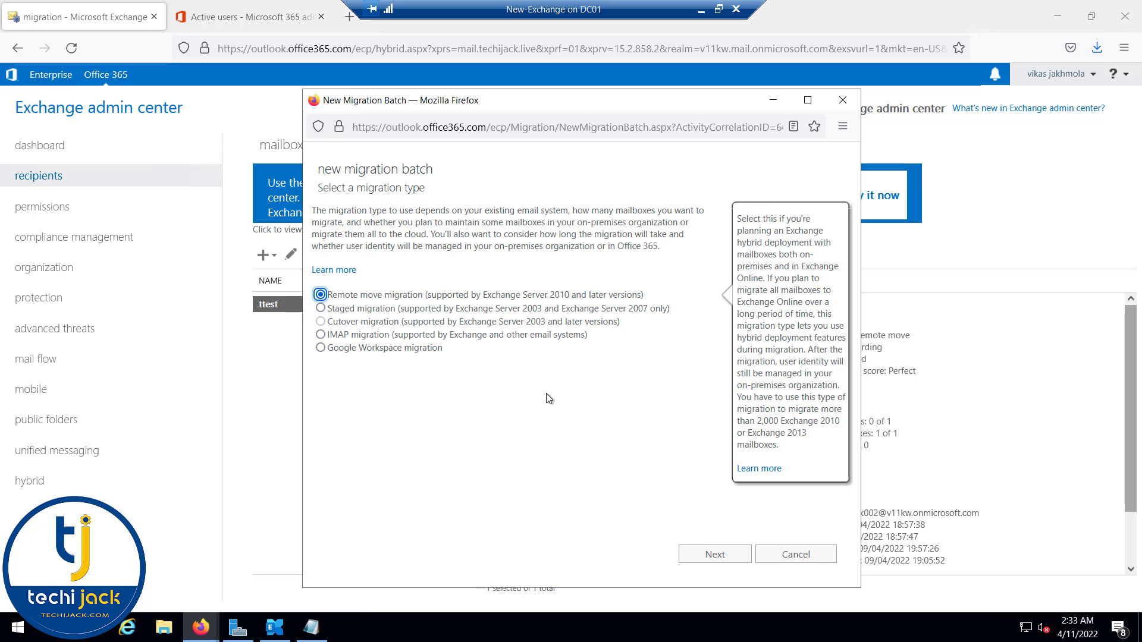
pyautogui.click(715, 555)
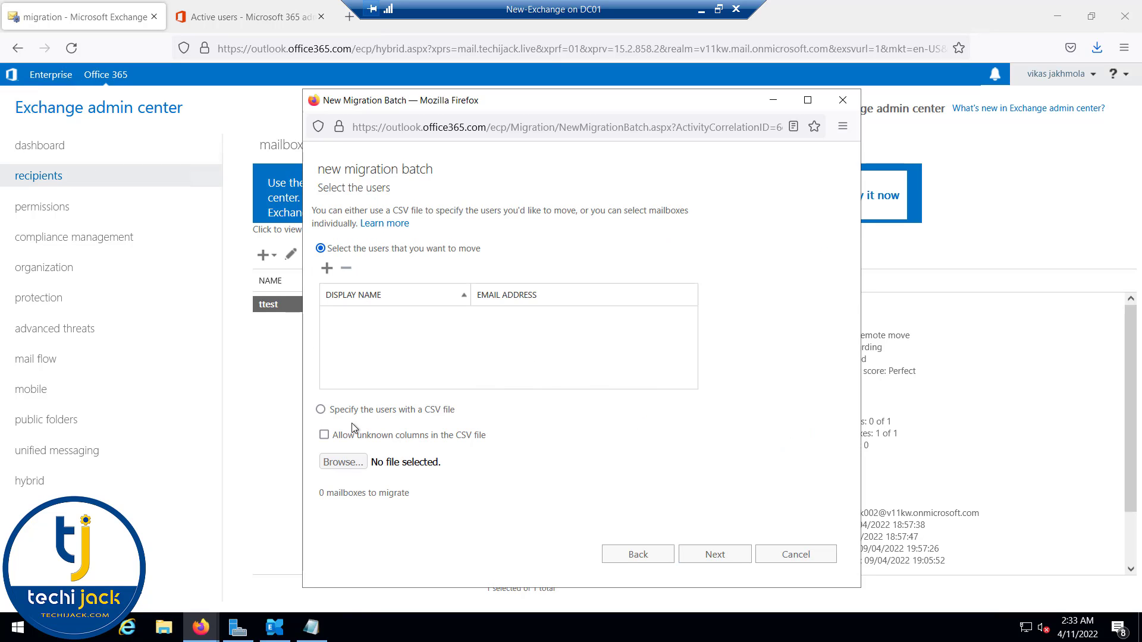
pyautogui.click(322, 410)
pyautogui.click(340, 462)
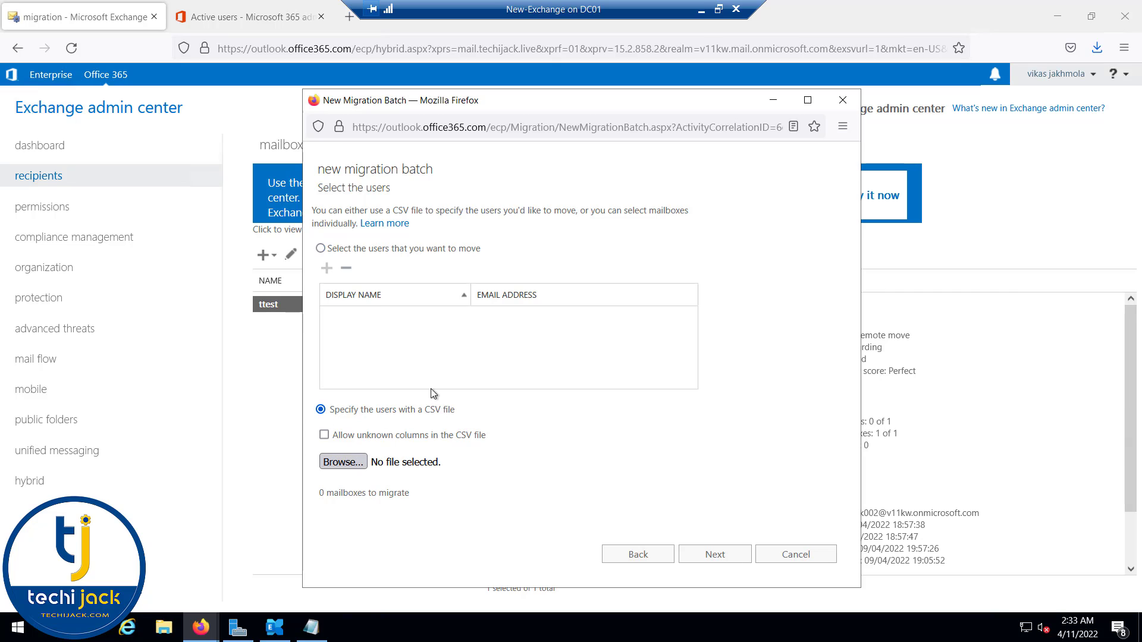
pyautogui.click(823, 444)
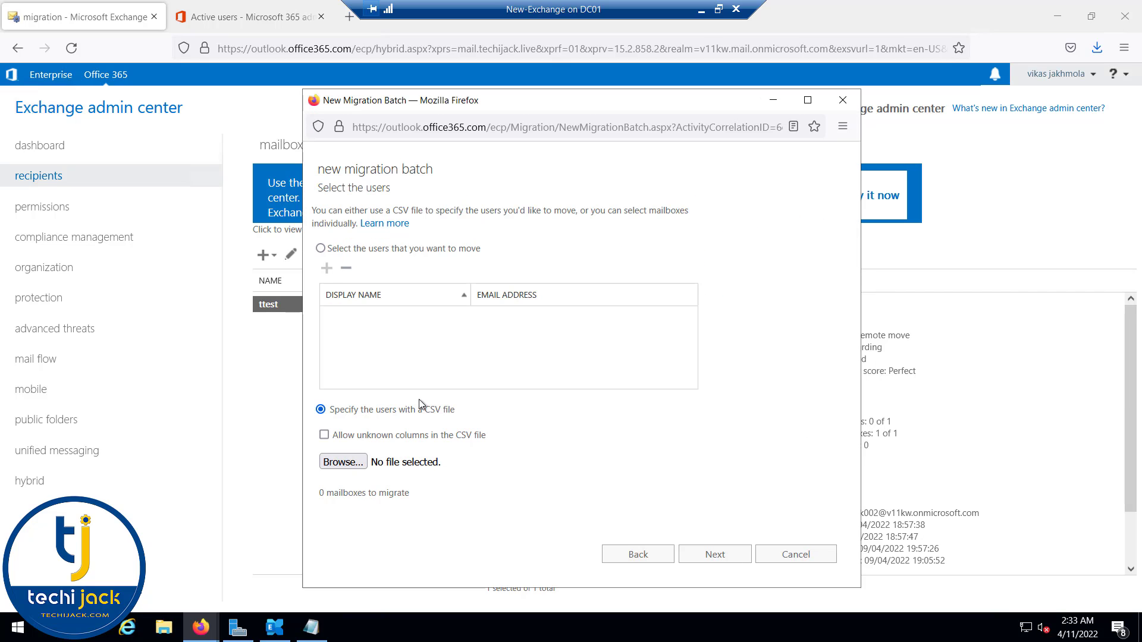
pyautogui.click(321, 249)
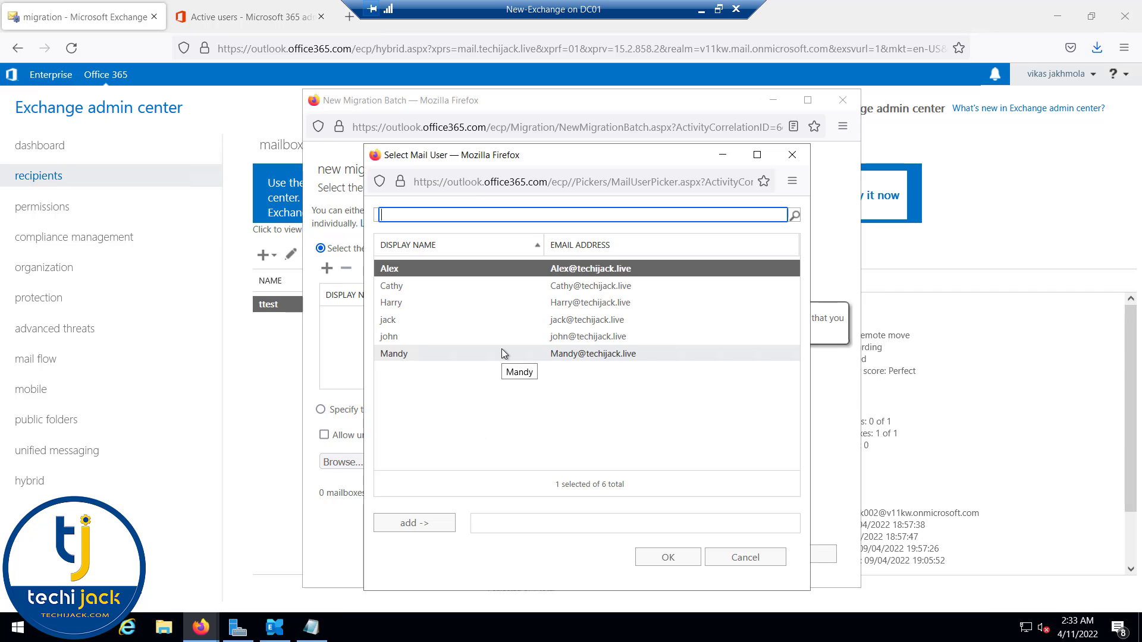
pyautogui.doubleClick(395, 269)
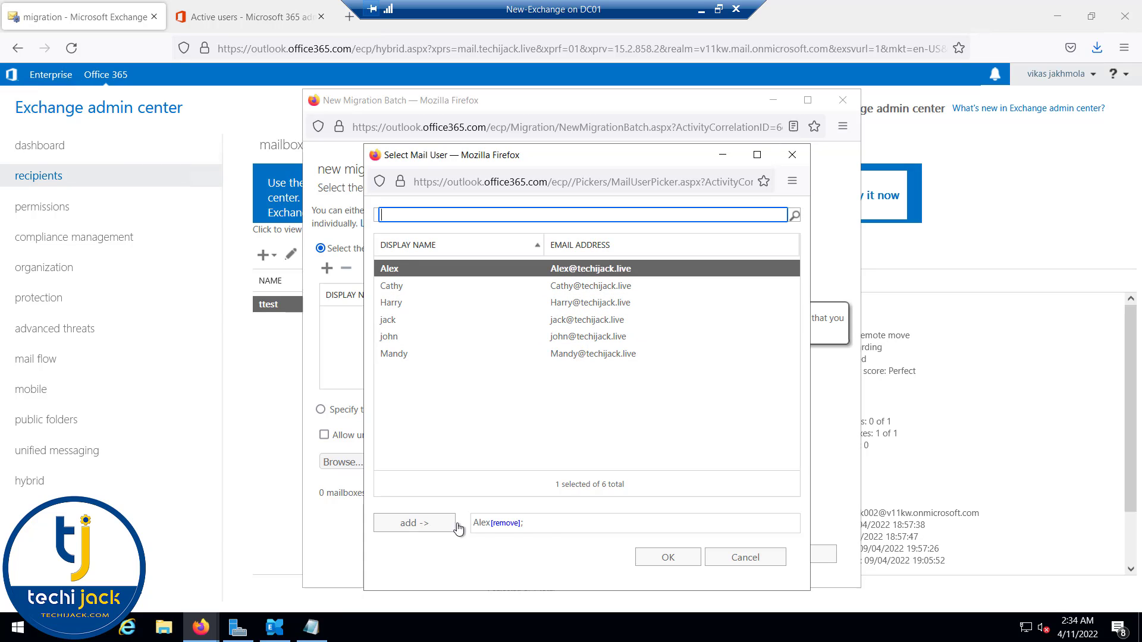
pyautogui.click(666, 566)
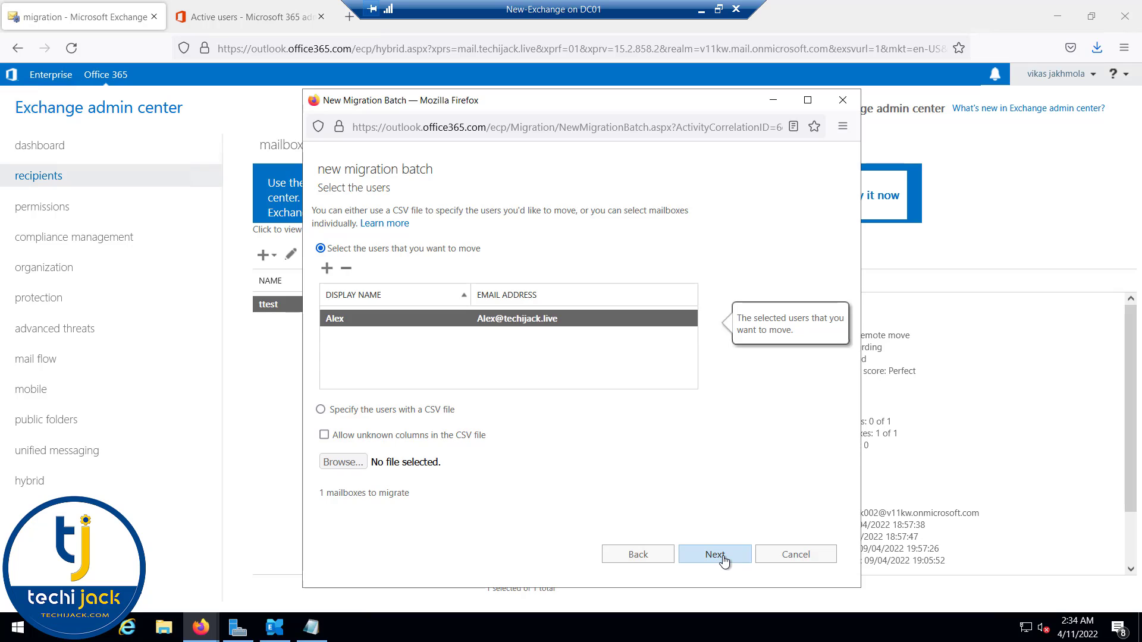
pyautogui.click(722, 557)
# Step: Accept the migration endpoint with its existing proxy server address
pyautogui.click(407, 278)
pyautogui.hotkey('ctrl', 'shift', 'Left')
pyautogui.hotkey('ctrl', 'shift', 'Left')
pyautogui.hotkey('ctrl', 'shift', 'Left')
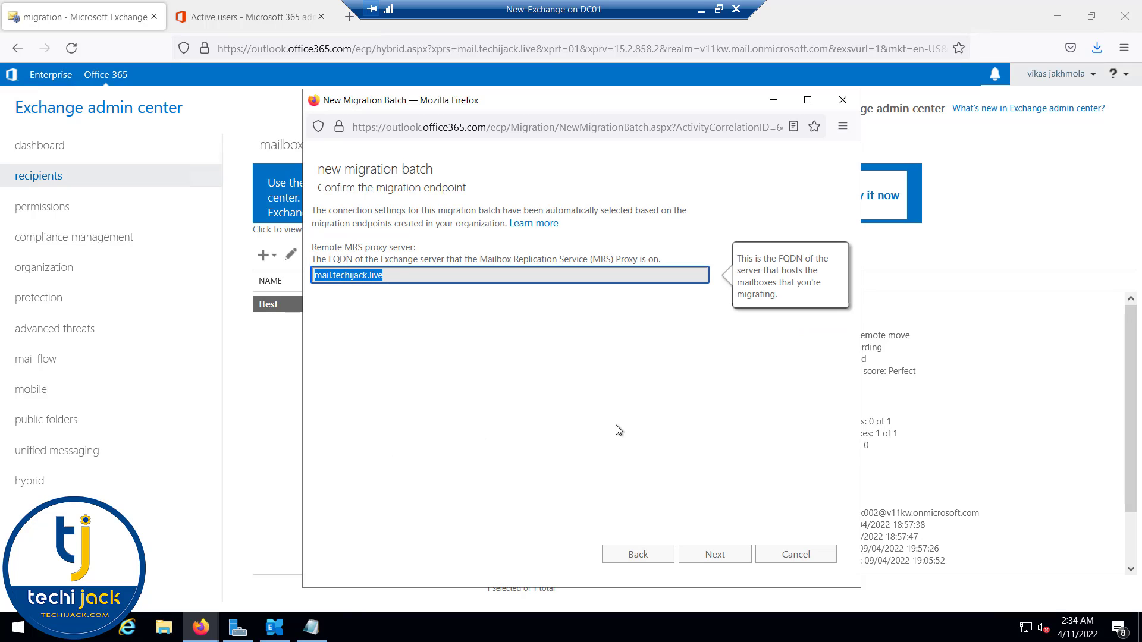
pyautogui.click(617, 426)
pyautogui.click(709, 559)
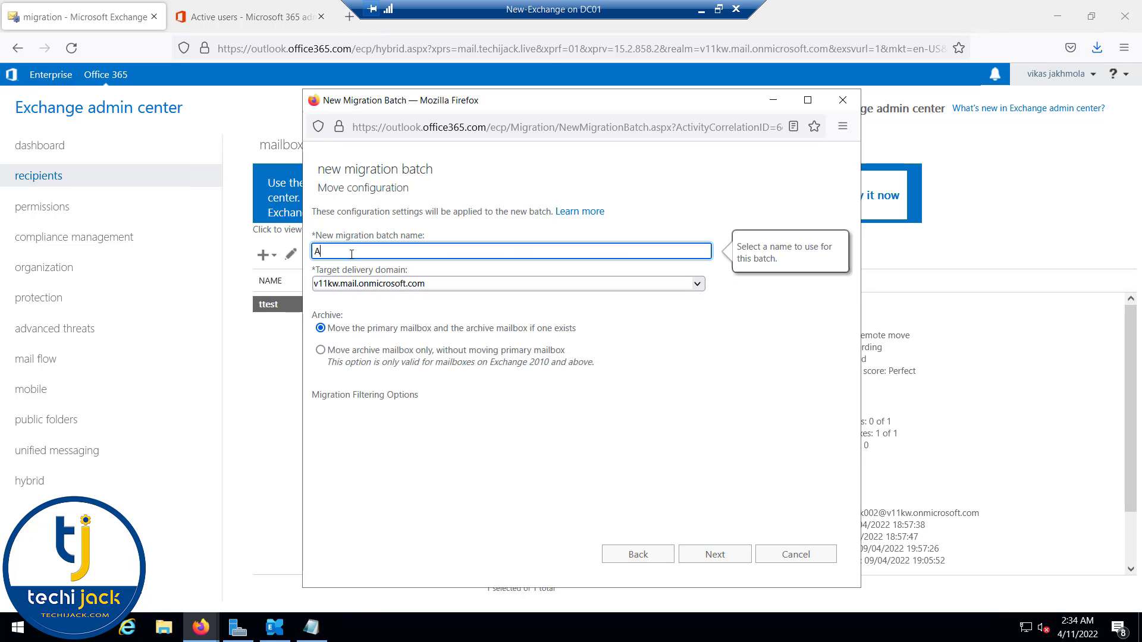
# Step: Name the batch 'Alex Mailbox Migration', set it to start automatically, and create it
pyautogui.write('Alex Mailbox Migration')
pyautogui.click(353, 329)
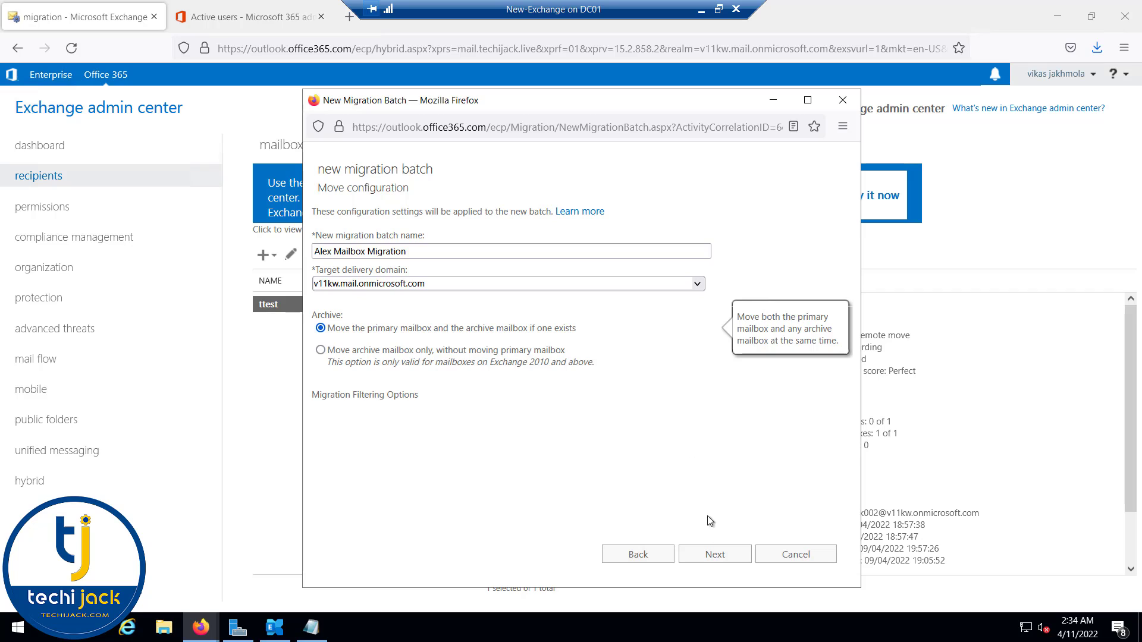
pyautogui.click(707, 556)
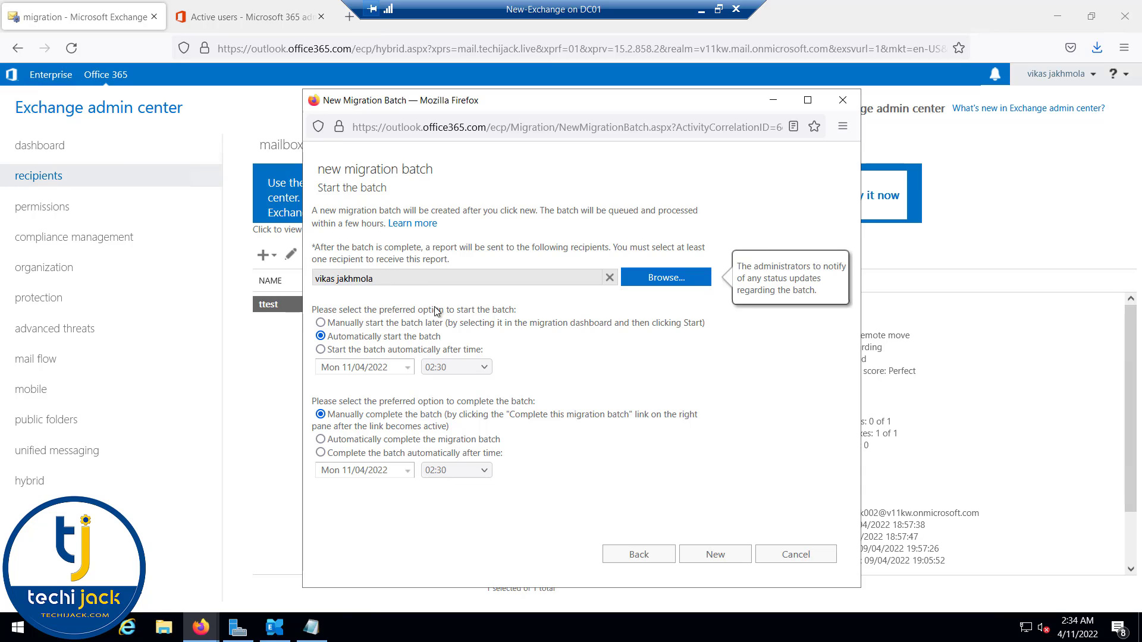
pyautogui.moveTo(333, 345)
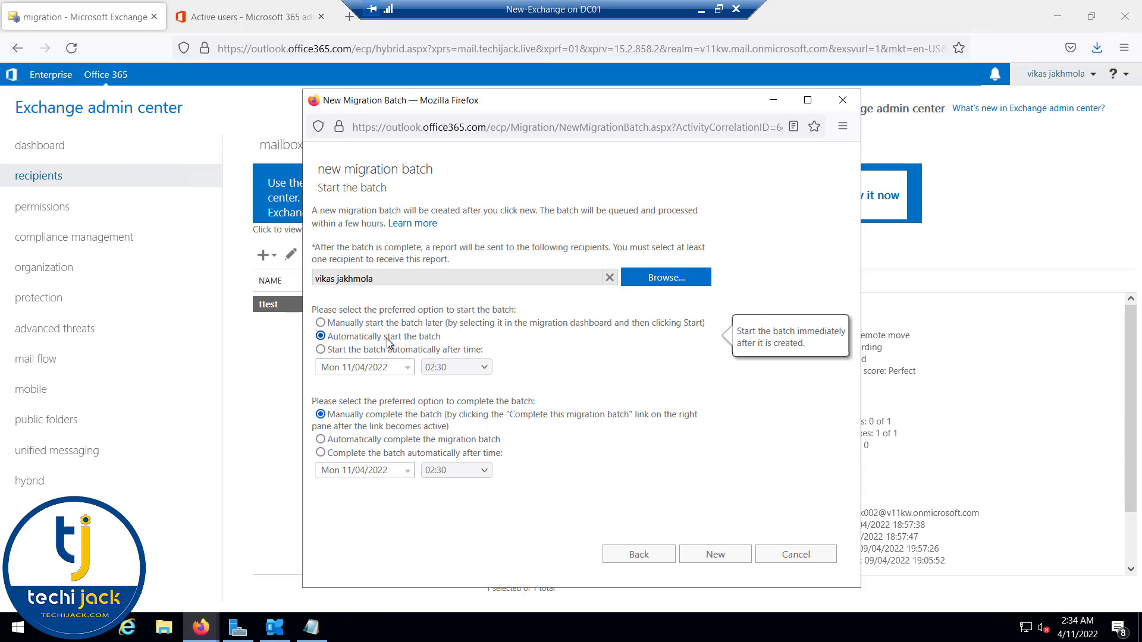
pyautogui.moveTo(326, 418)
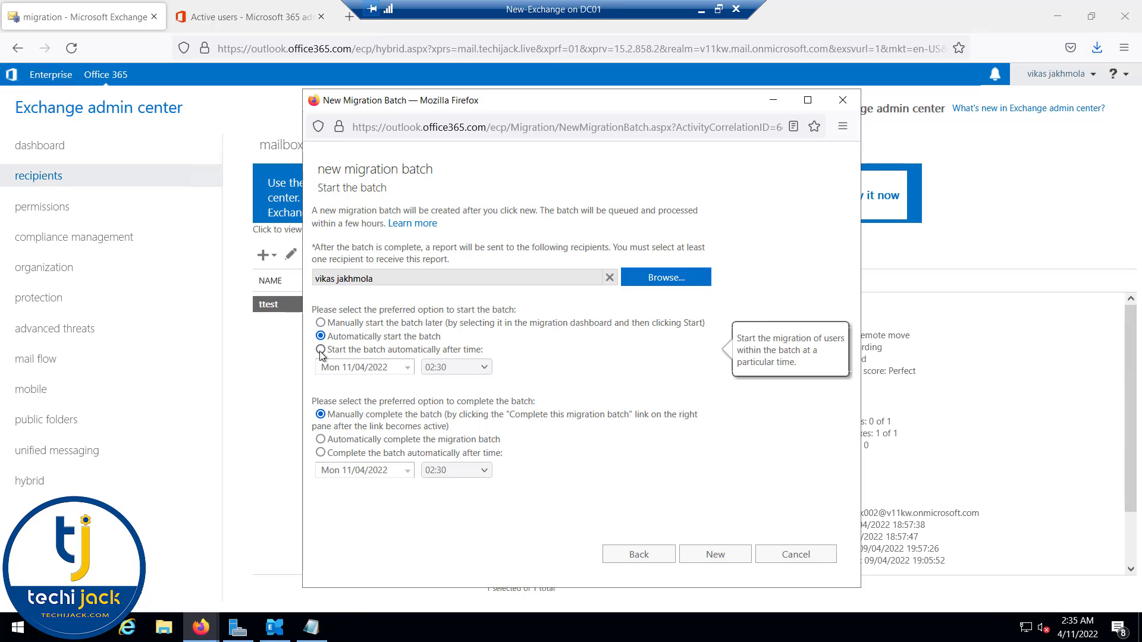
pyautogui.click(714, 554)
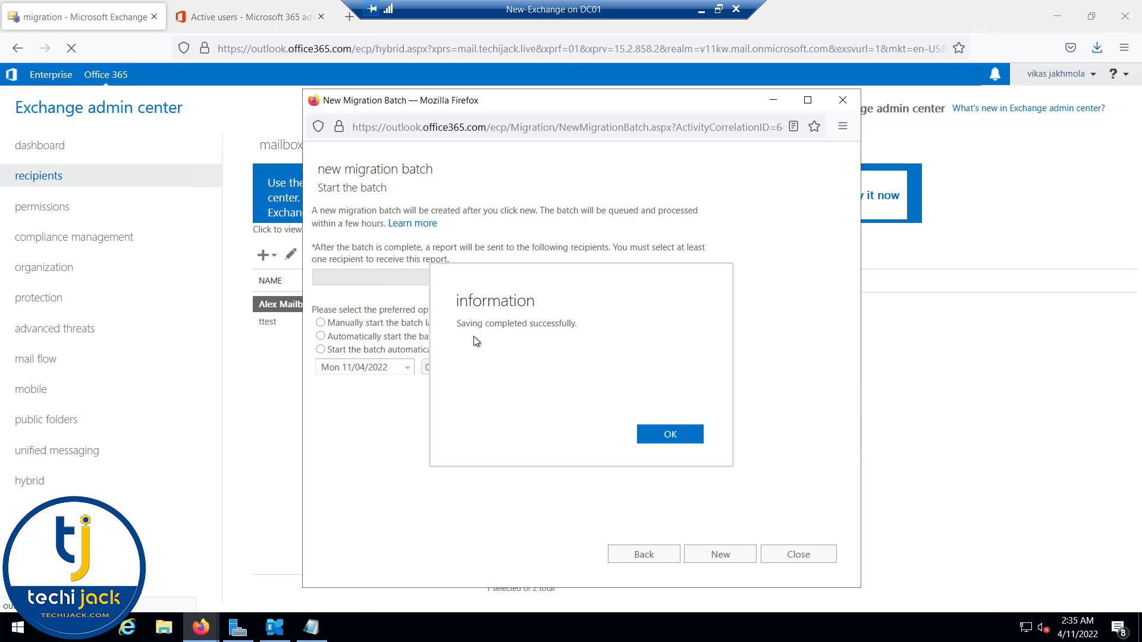
pyautogui.click(669, 439)
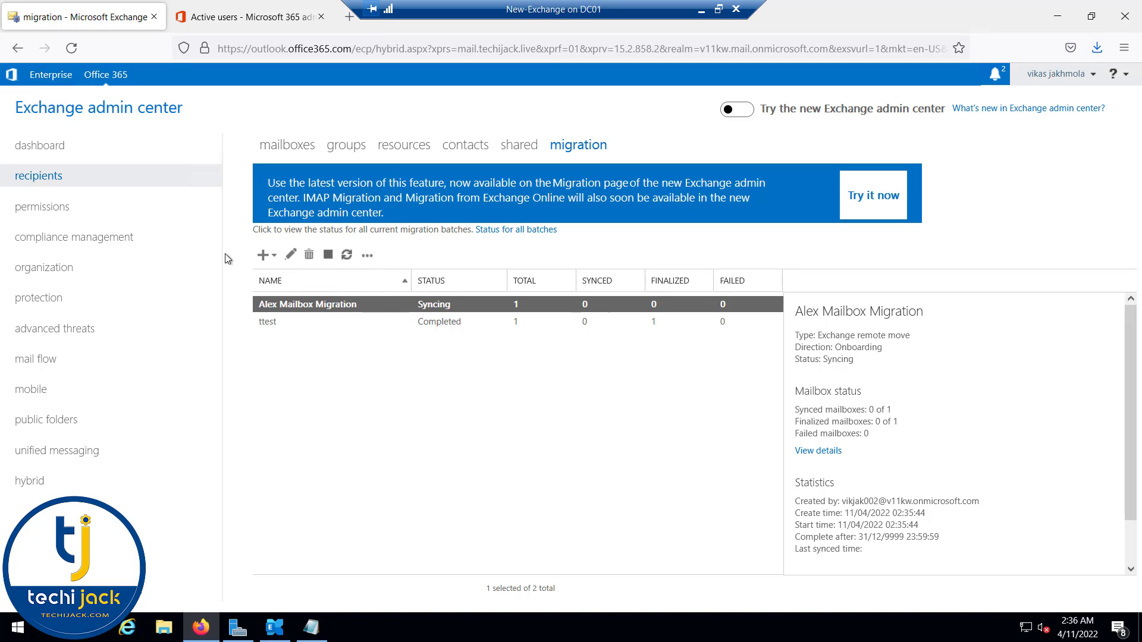
# Step: Start another remote-move migration to Exchange Online and add five users to it
pyautogui.click(266, 255)
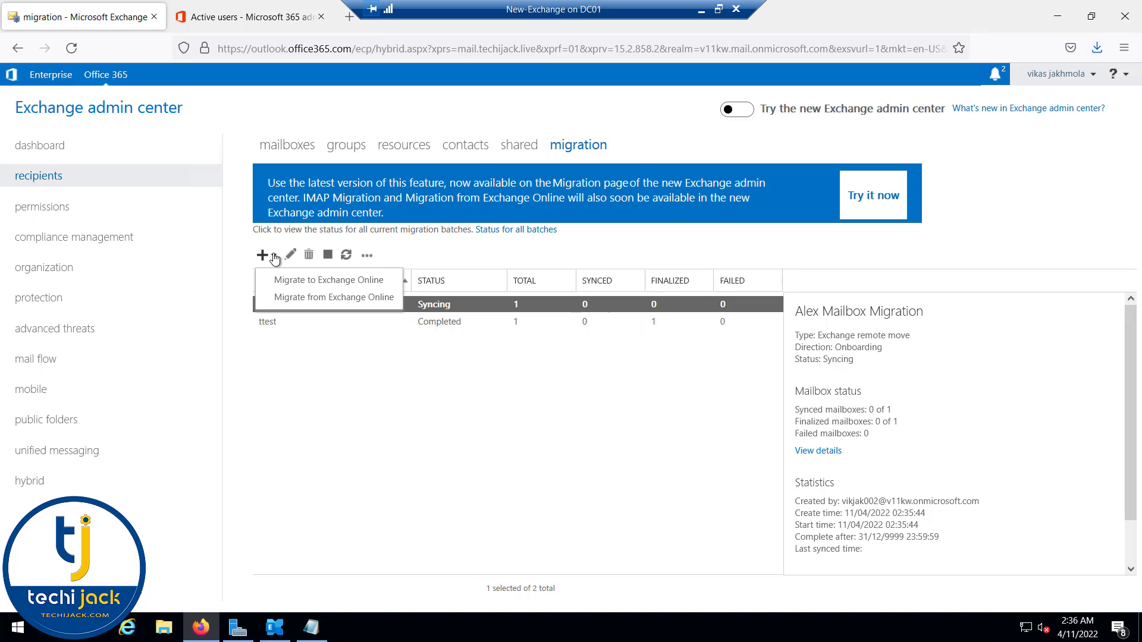
pyautogui.click(289, 280)
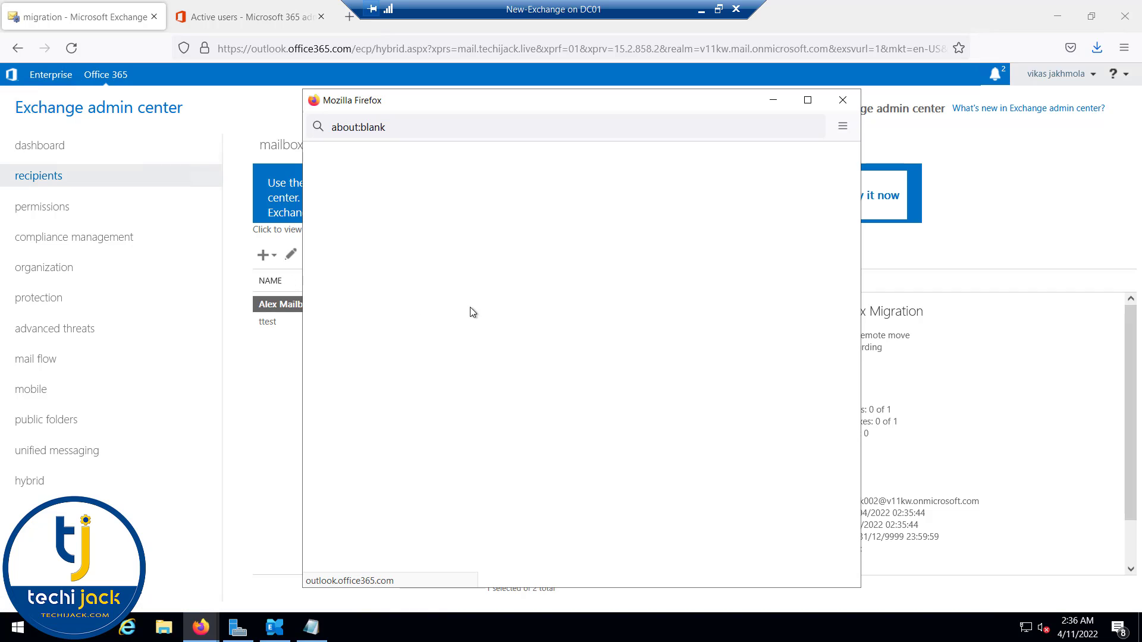
pyautogui.click(714, 554)
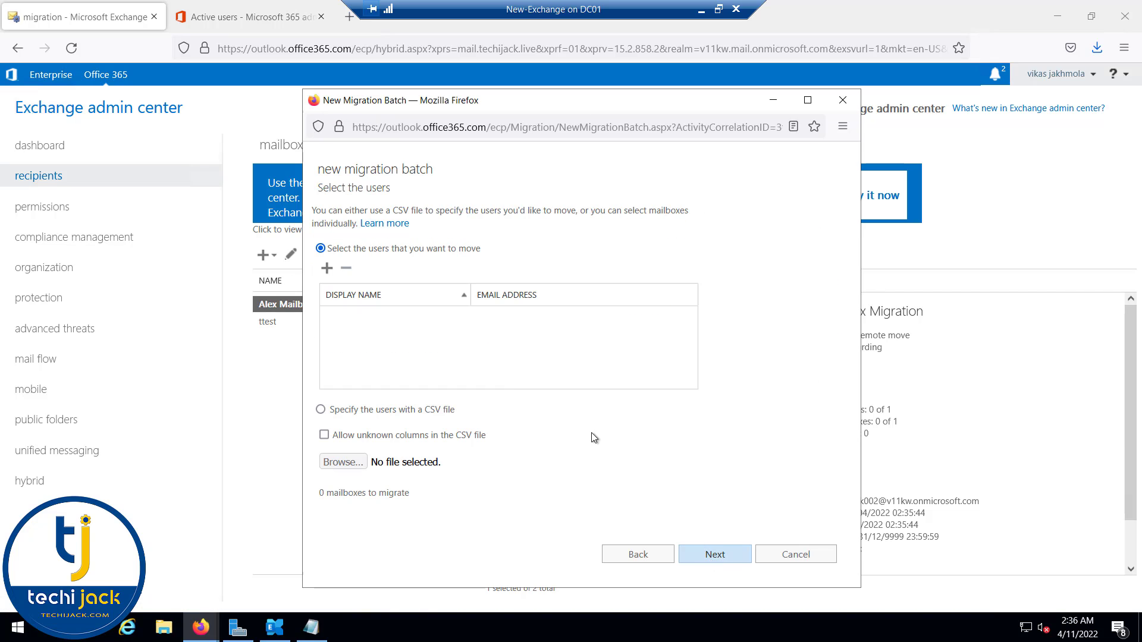
pyautogui.click(326, 269)
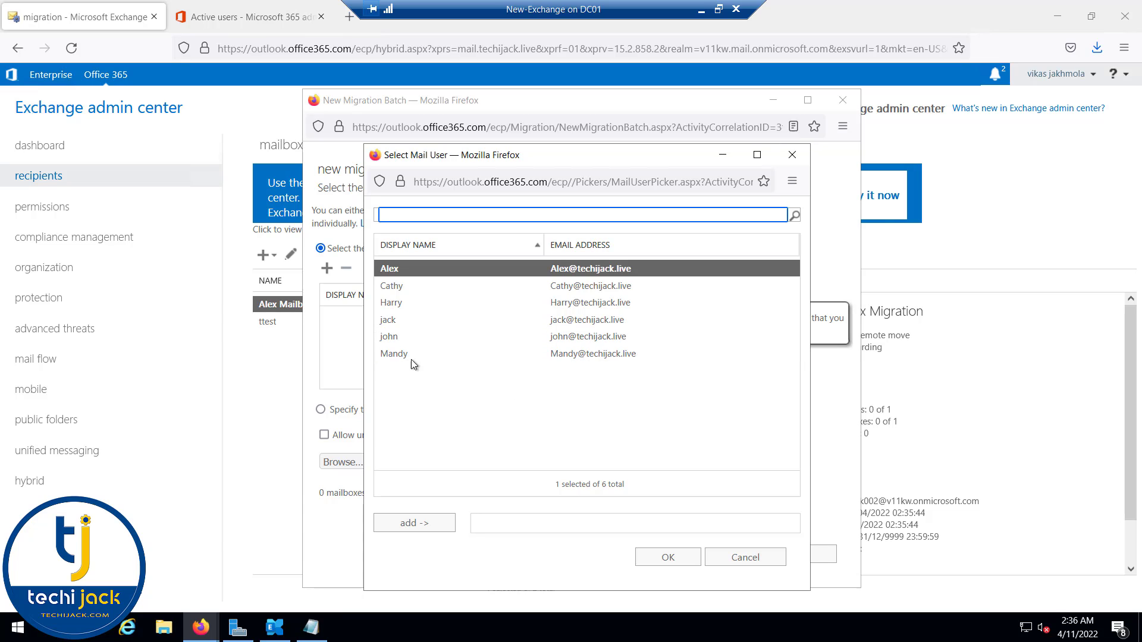
pyautogui.doubleClick(410, 355)
pyautogui.click(395, 337)
pyautogui.doubleClick(395, 337)
pyautogui.doubleClick(393, 322)
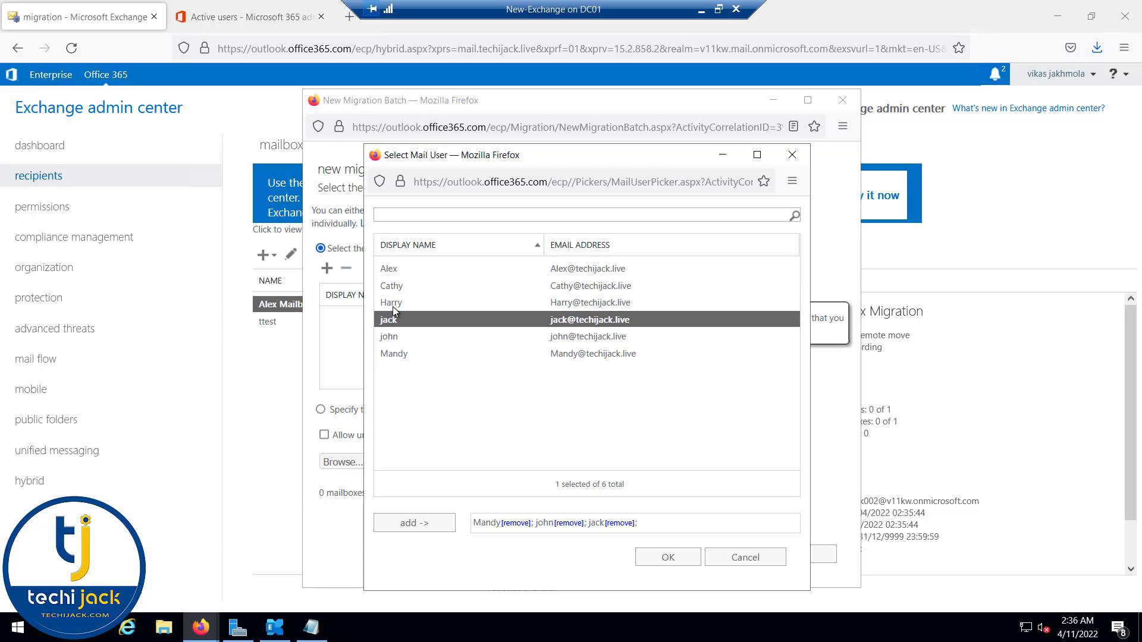
pyautogui.doubleClick(395, 303)
pyautogui.doubleClick(398, 287)
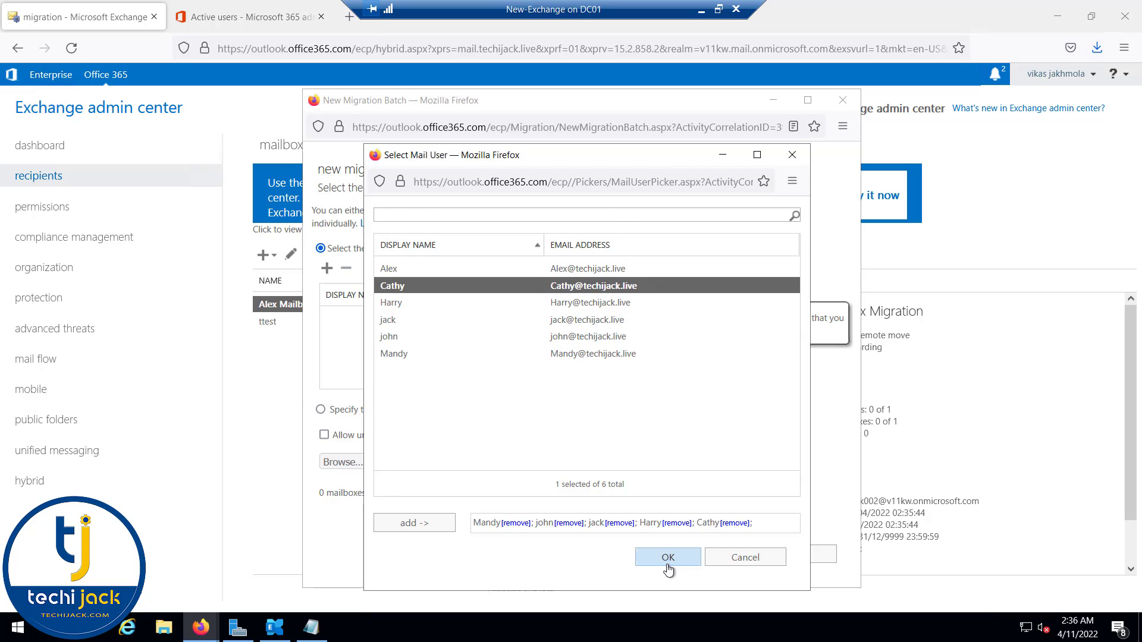
pyautogui.click(667, 562)
# Step: Accept the endpoint, name the batch 'All User Migration', and create it
pyautogui.click(713, 558)
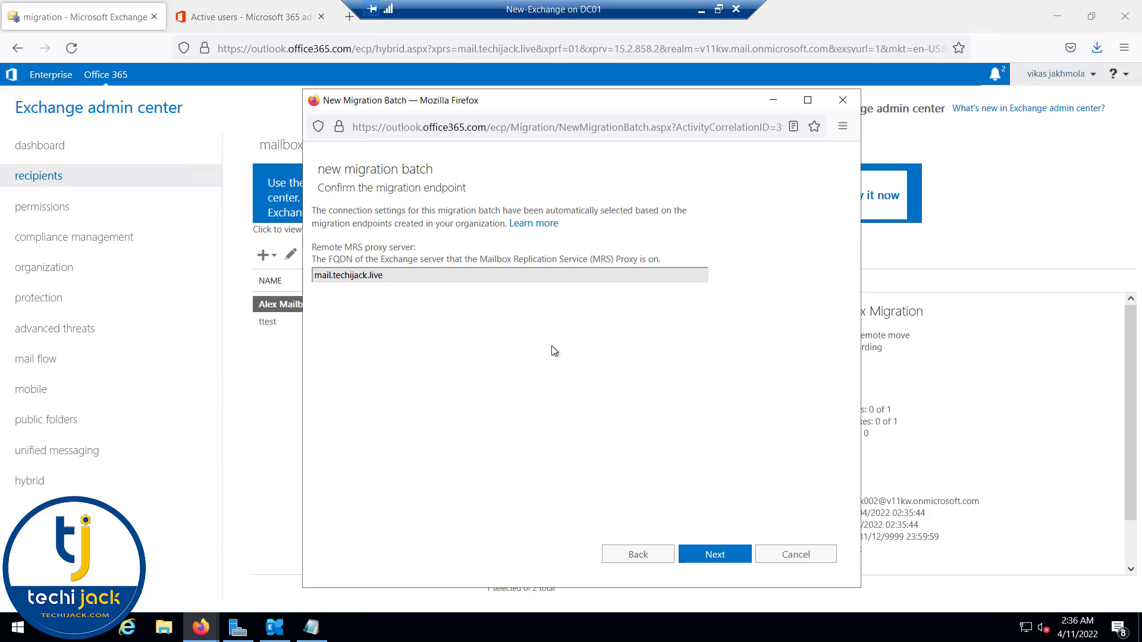
pyautogui.click(721, 556)
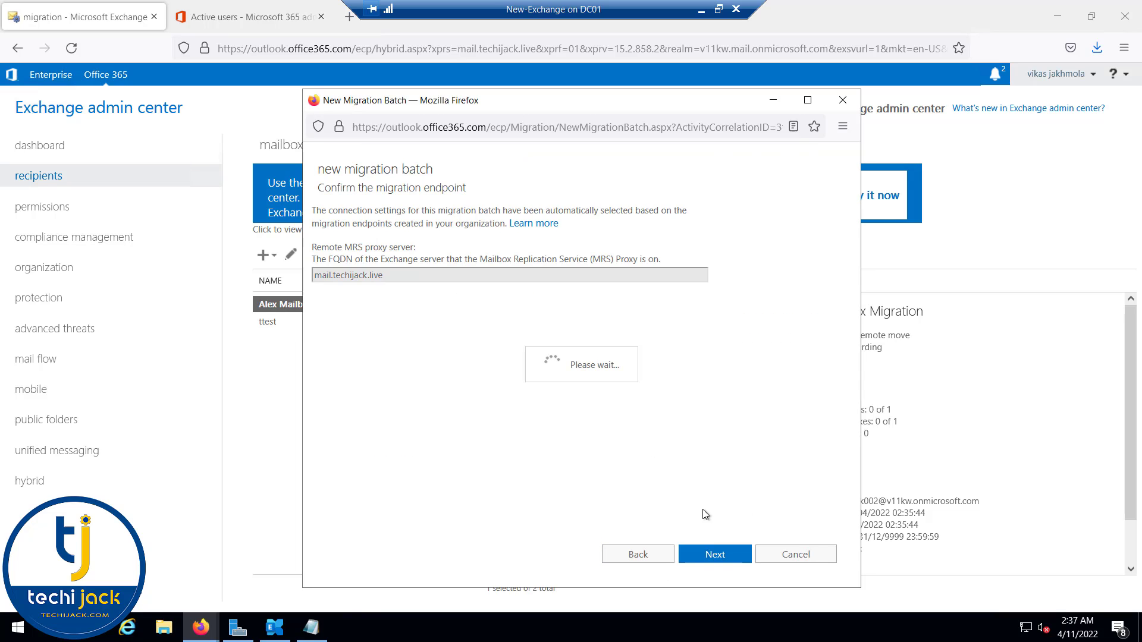
pyautogui.click(335, 248)
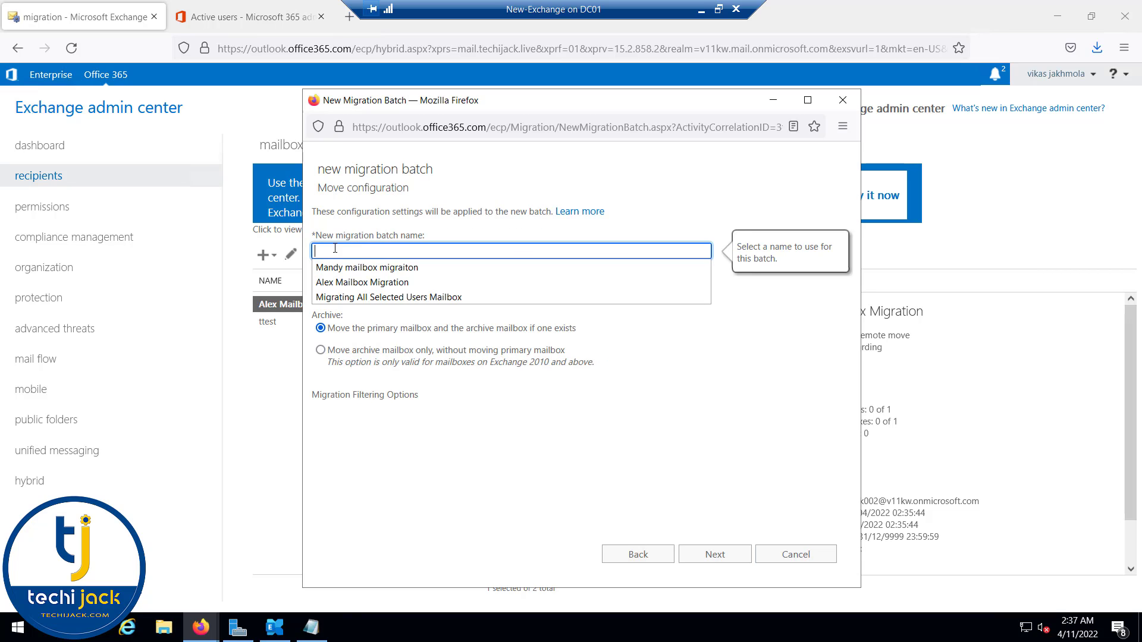
pyautogui.write('All User Migration')
pyautogui.click(714, 555)
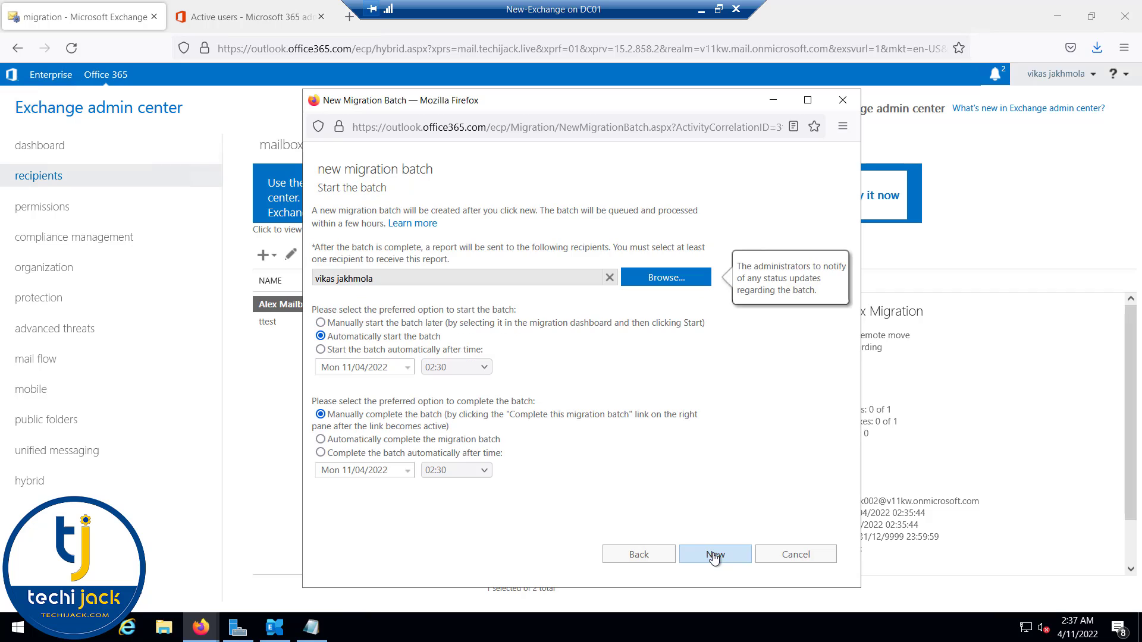
pyautogui.click(714, 554)
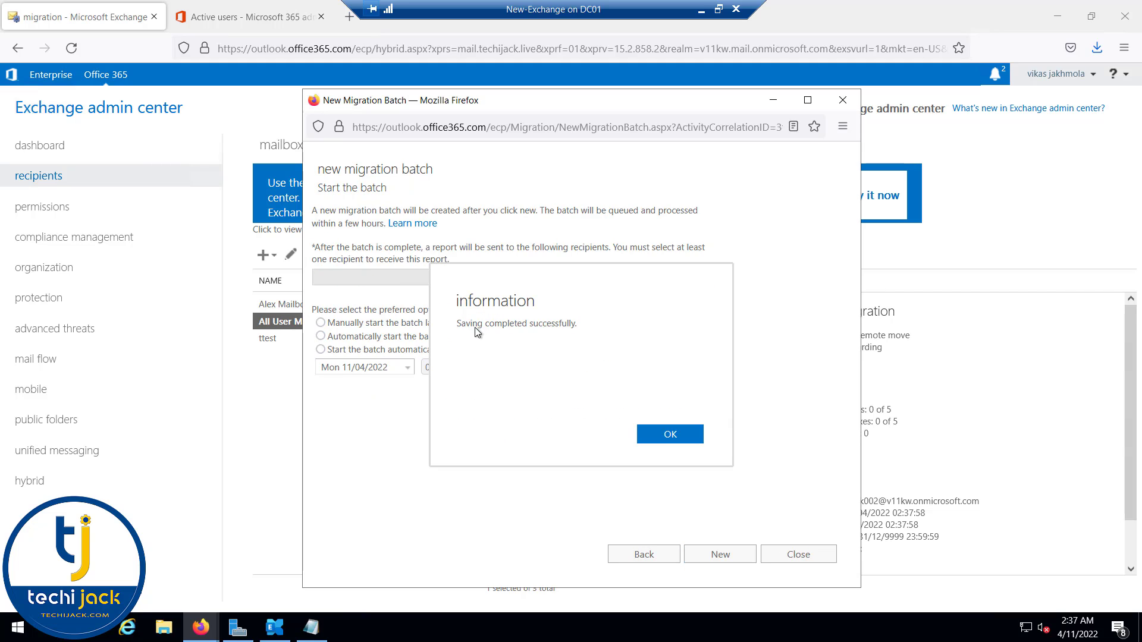
pyautogui.click(665, 436)
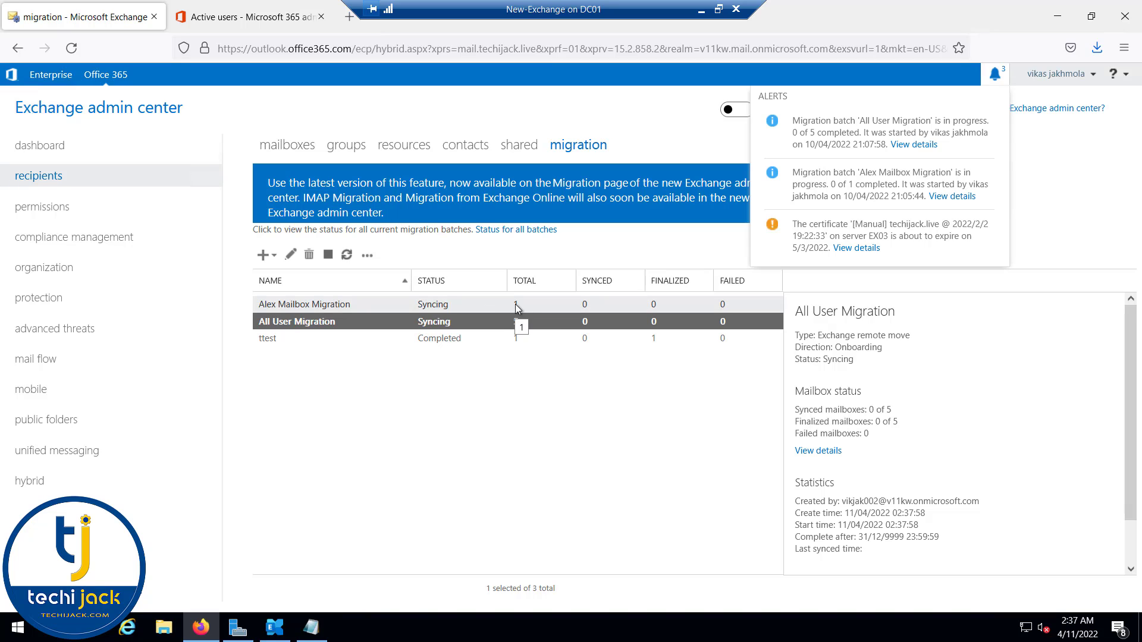
# Step: Check the cloud mailbox list, then switch to the on-premises Enterprise admin center
pyautogui.click(584, 388)
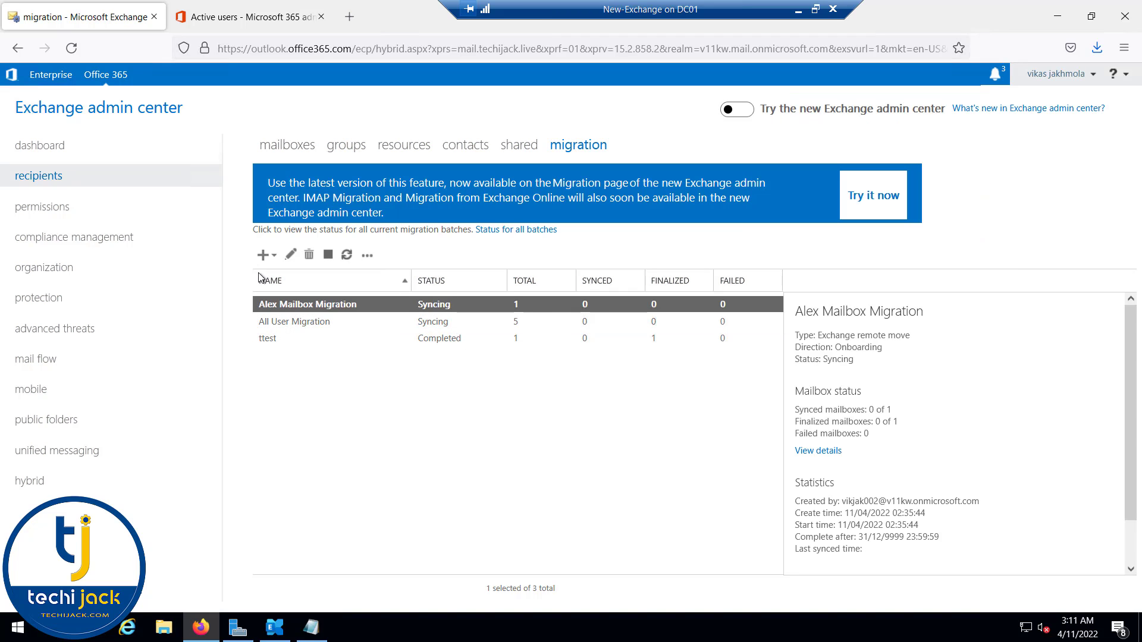
pyautogui.click(291, 153)
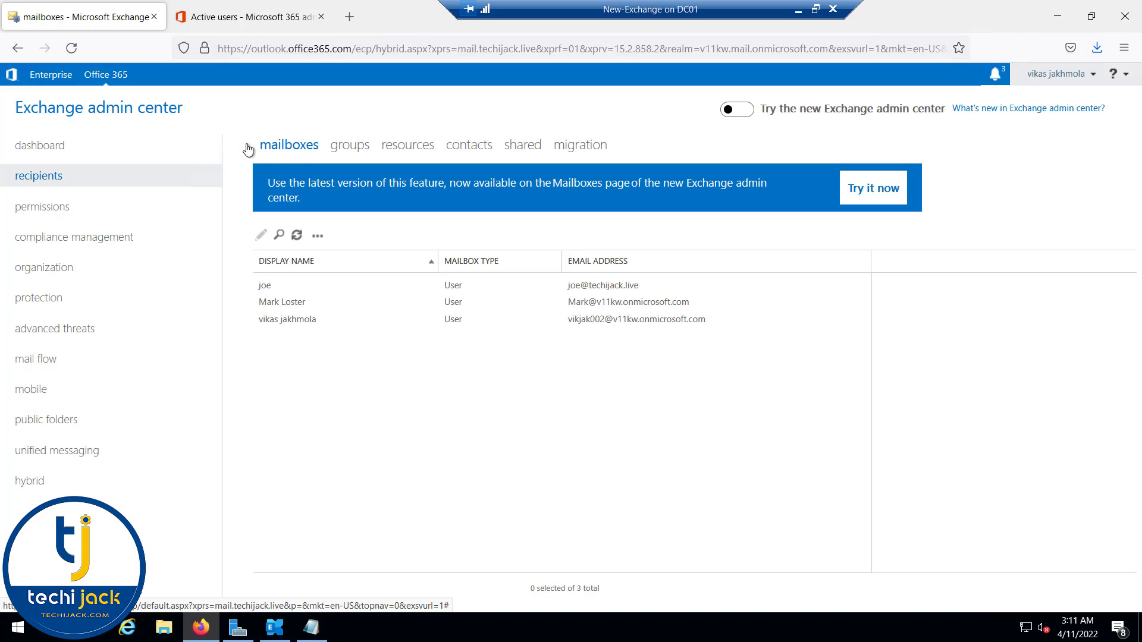
pyautogui.click(317, 236)
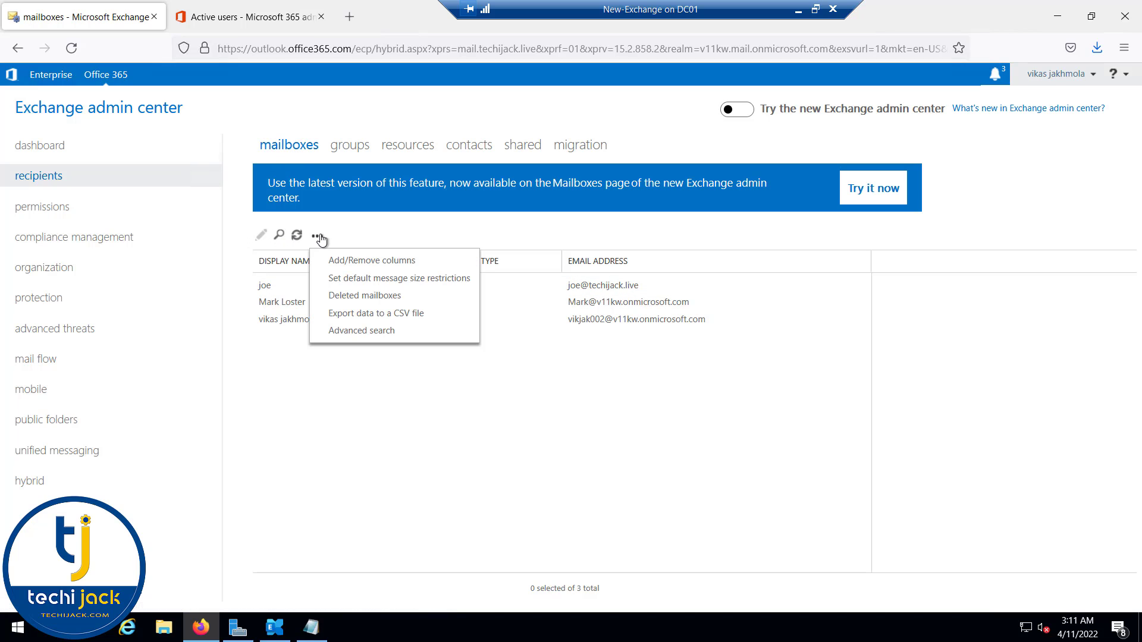
pyautogui.click(52, 77)
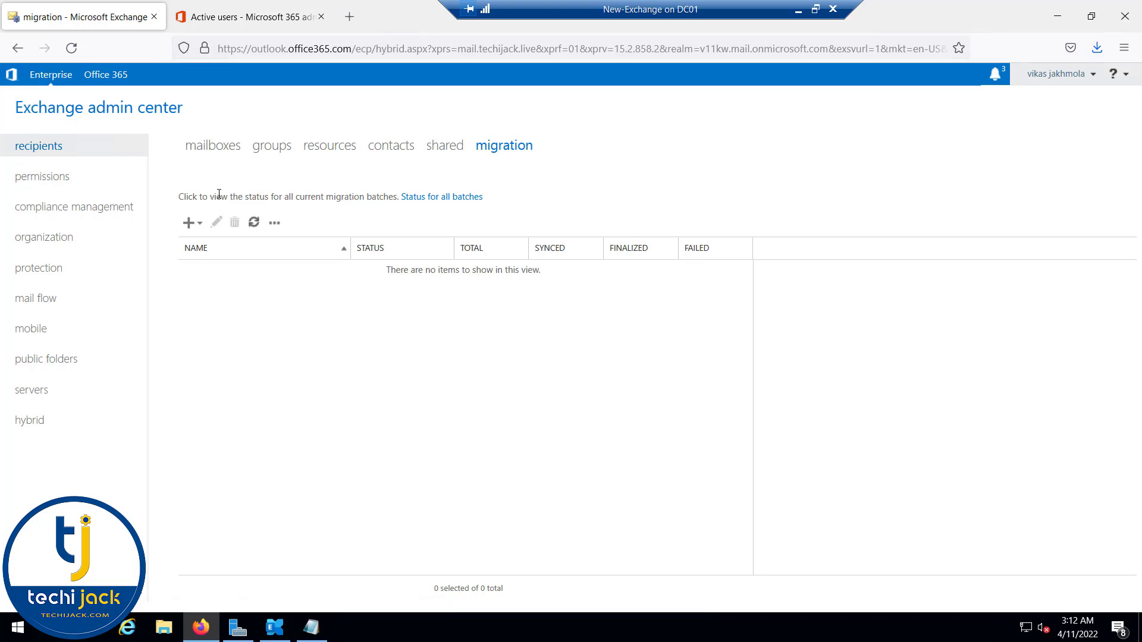
# Step: Start a new Office 365 mailbox named 'peter' in the Sales organizational unit
pyautogui.click(204, 148)
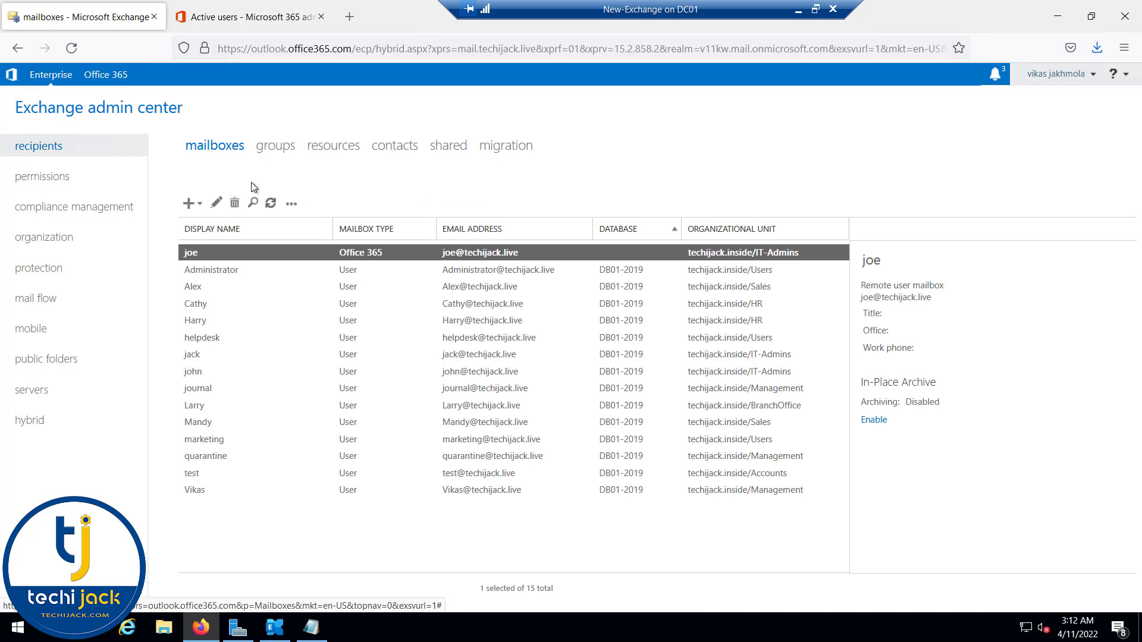
pyautogui.click(201, 204)
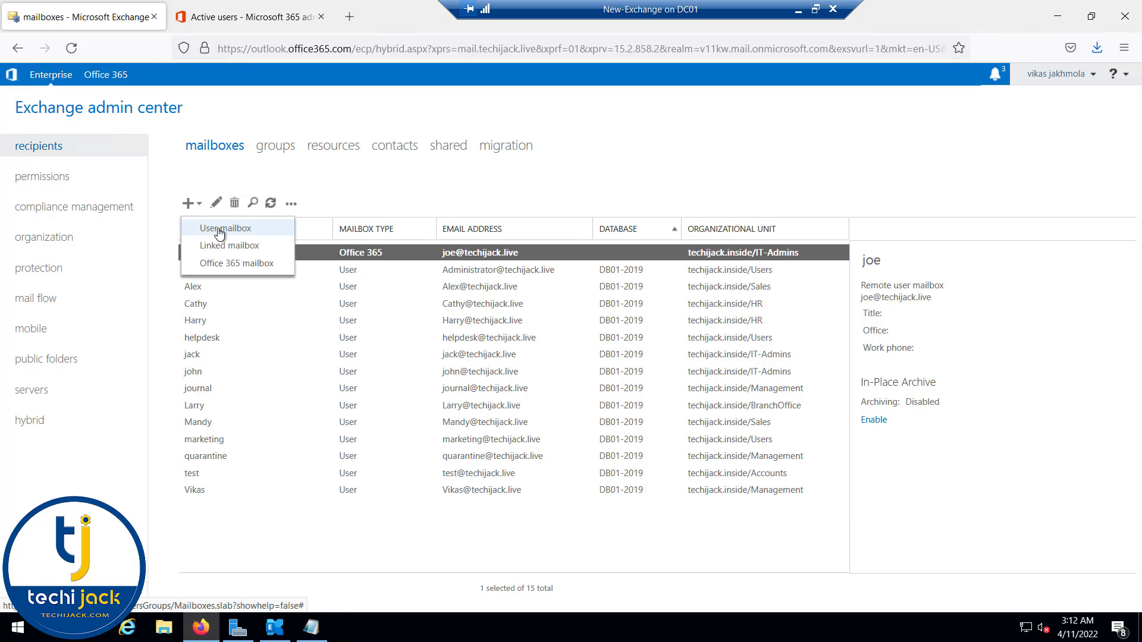
pyautogui.click(214, 264)
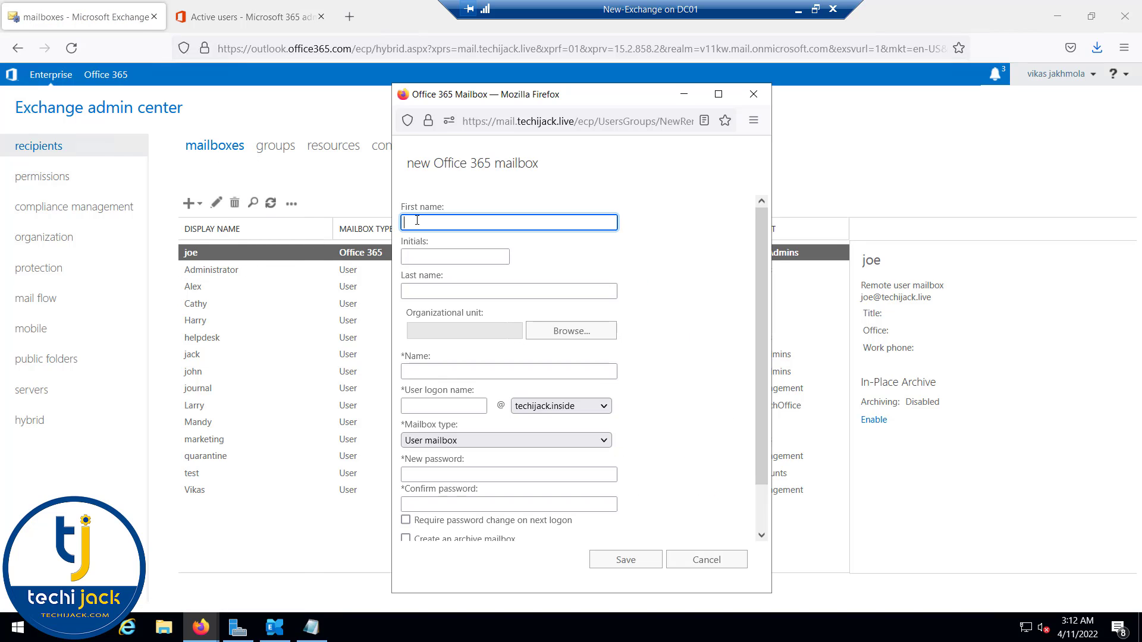
pyautogui.write('peter')
pyautogui.click(571, 331)
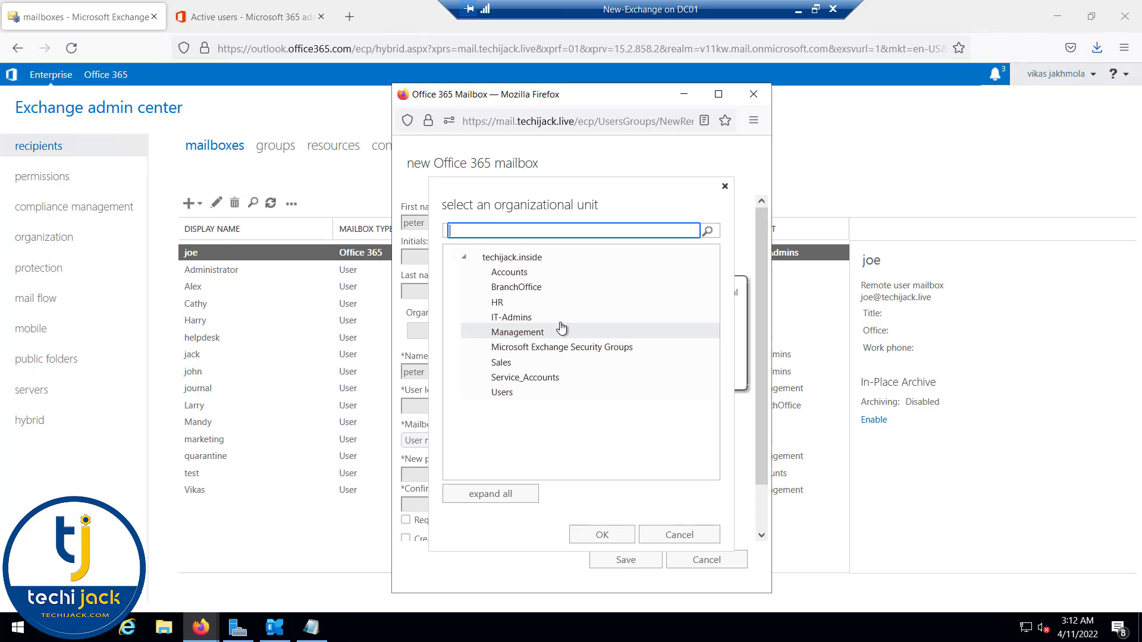
pyautogui.click(511, 362)
pyautogui.click(600, 534)
# Step: Enter logon 'pe', User mailbox type, a password and routing domain v11kw.mail.onmicrosoft.com, then save
pyautogui.click(450, 406)
pyautogui.write('peter')
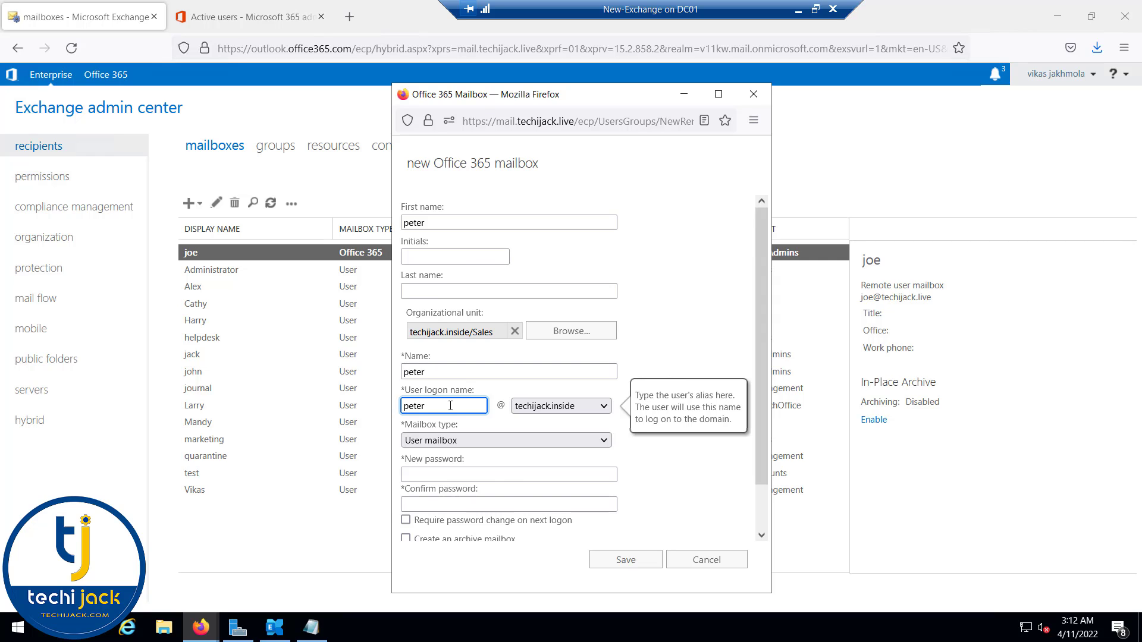
pyautogui.click(452, 440)
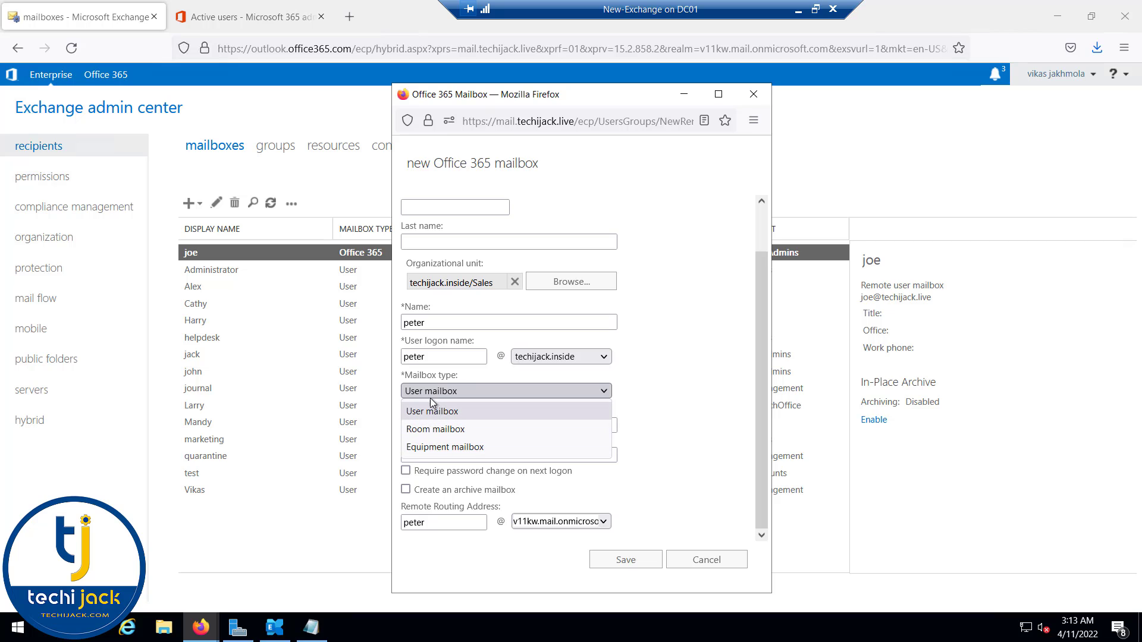
pyautogui.click(664, 380)
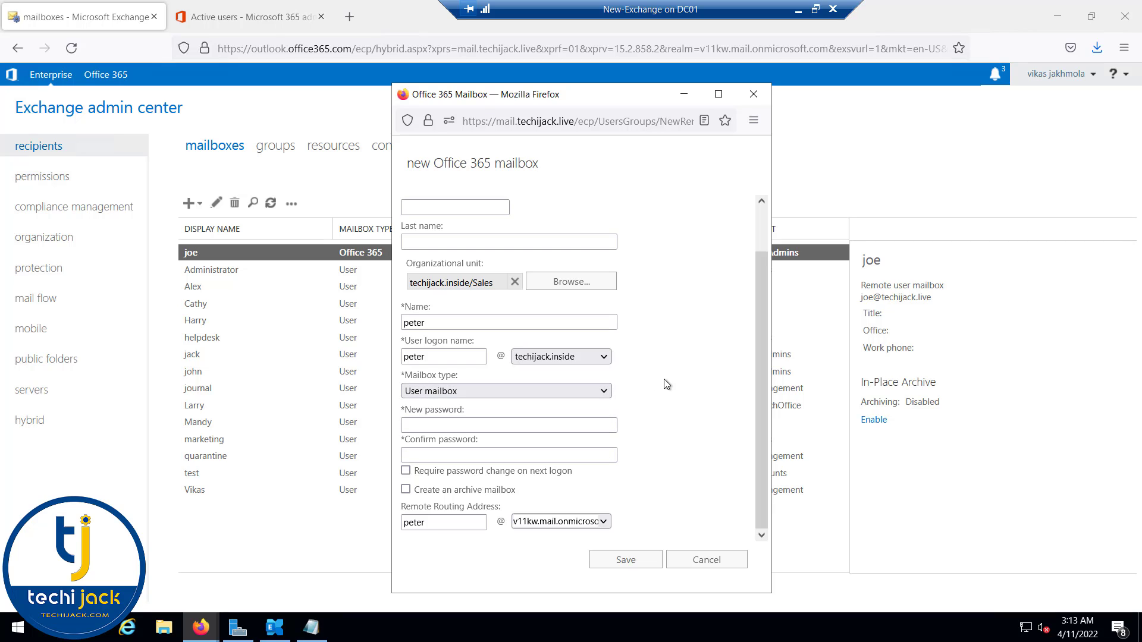
pyautogui.click(468, 423)
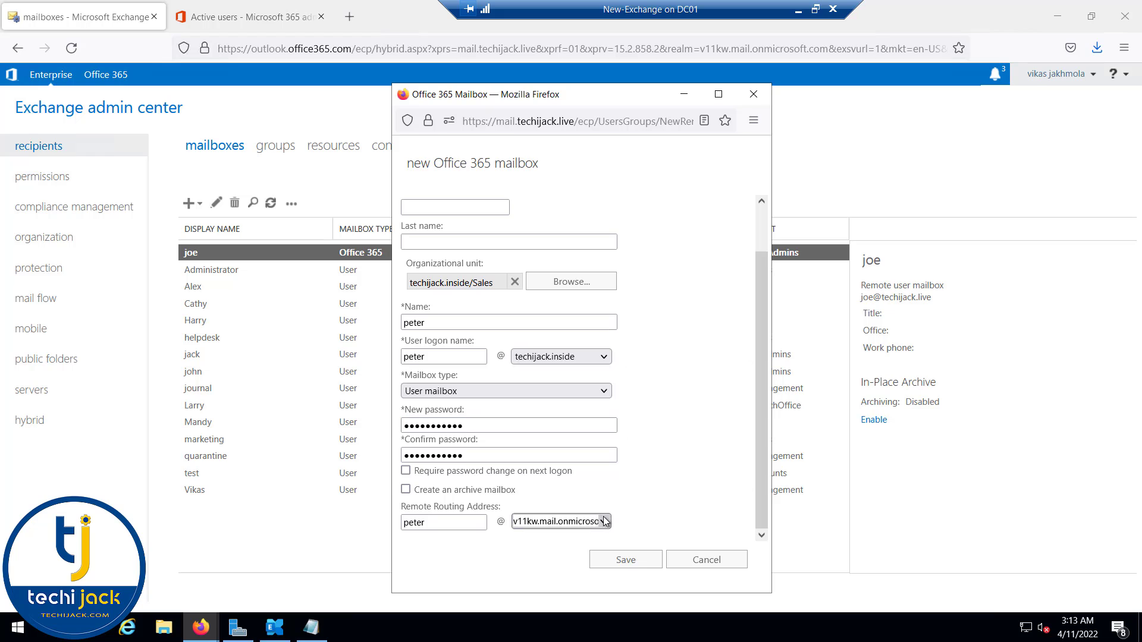
pyautogui.click(604, 521)
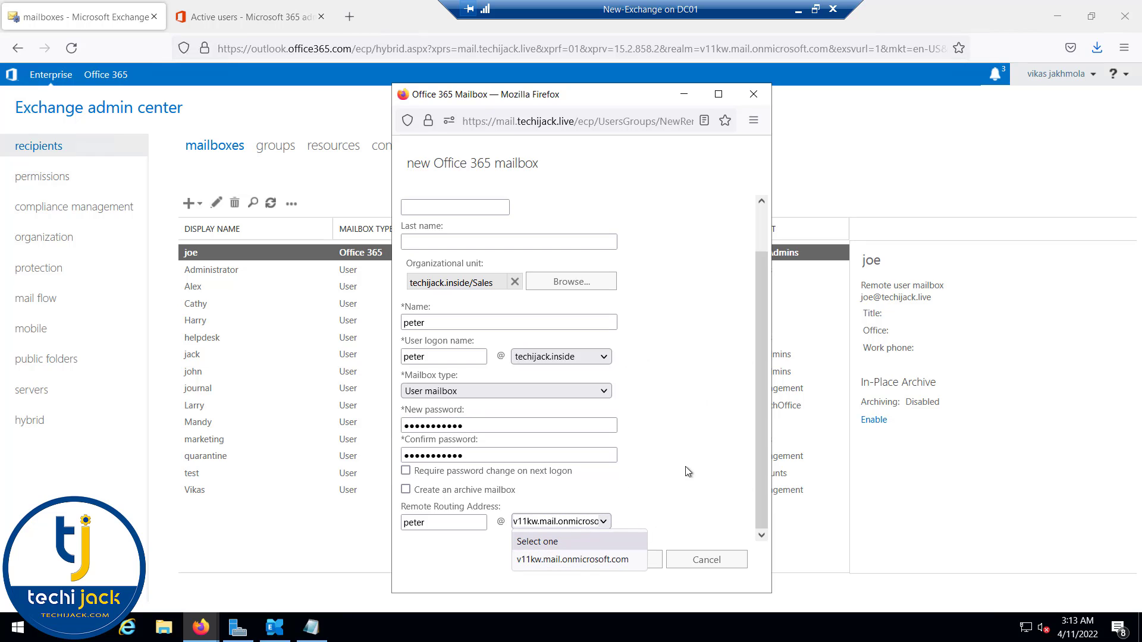
pyautogui.click(572, 559)
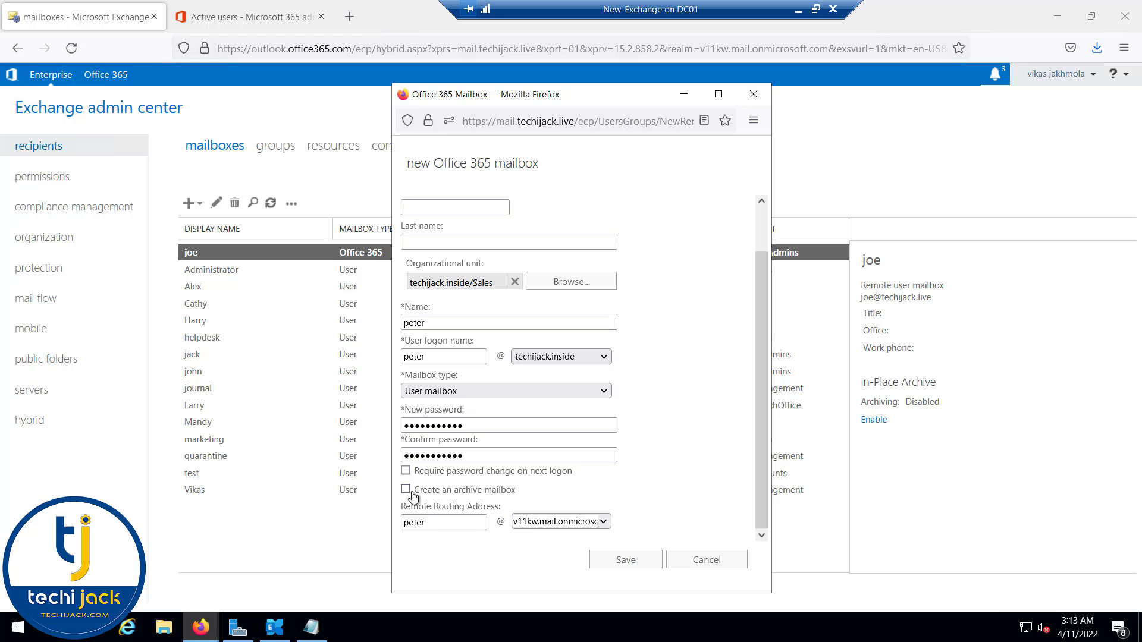
pyautogui.click(619, 562)
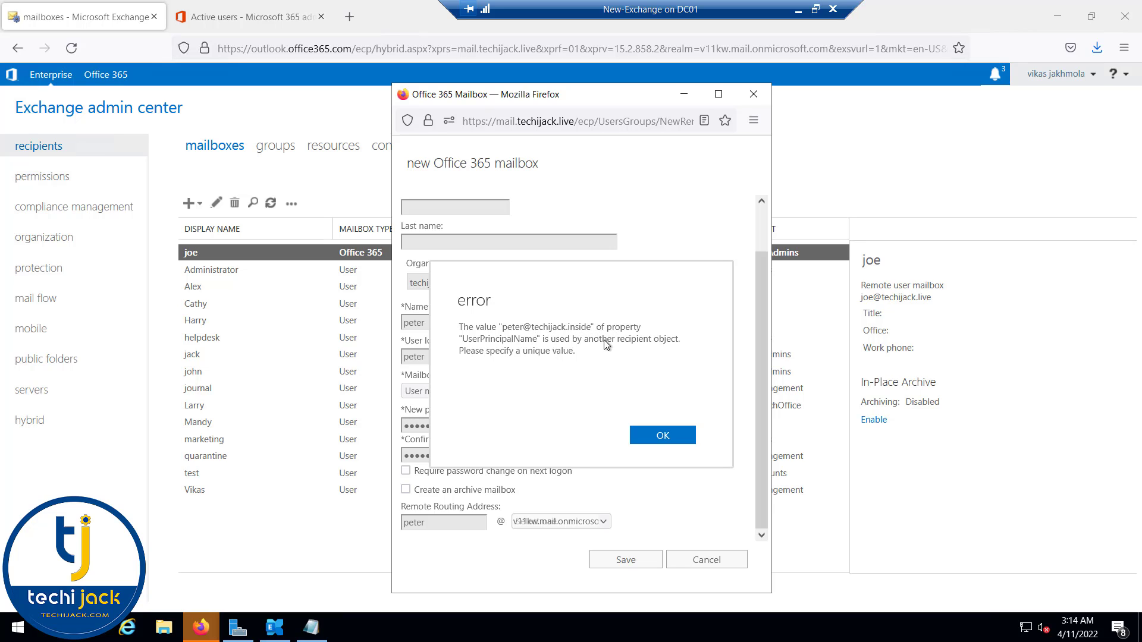
# Step: Dismiss the duplicate-UPN error, rename the mailbox to 'peter1', and save it
pyautogui.click(661, 435)
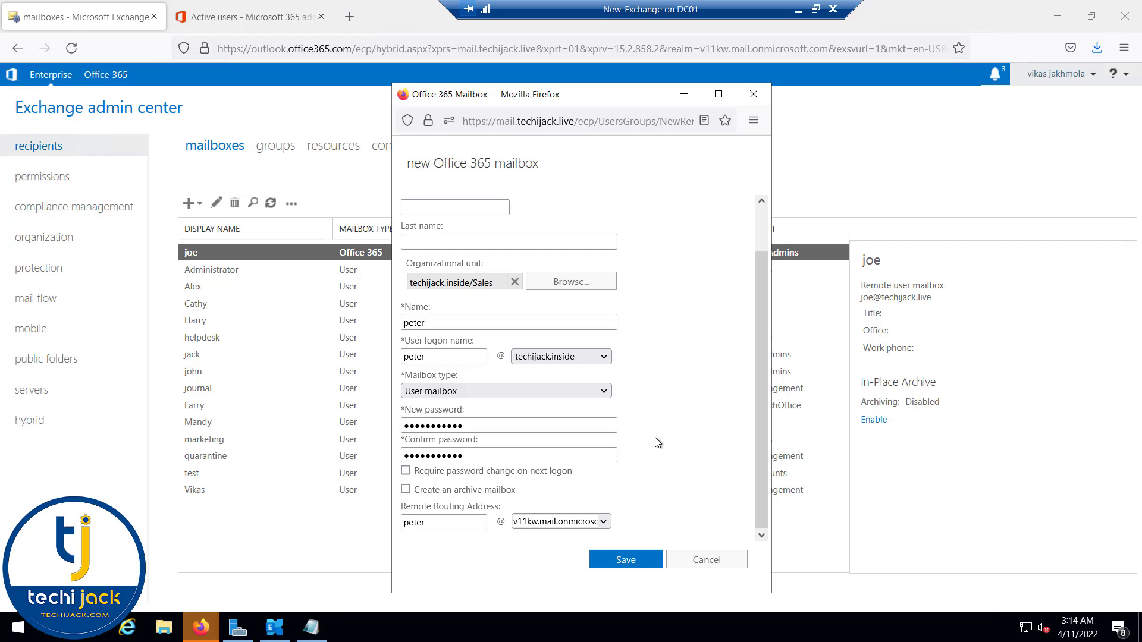
pyautogui.click(441, 321)
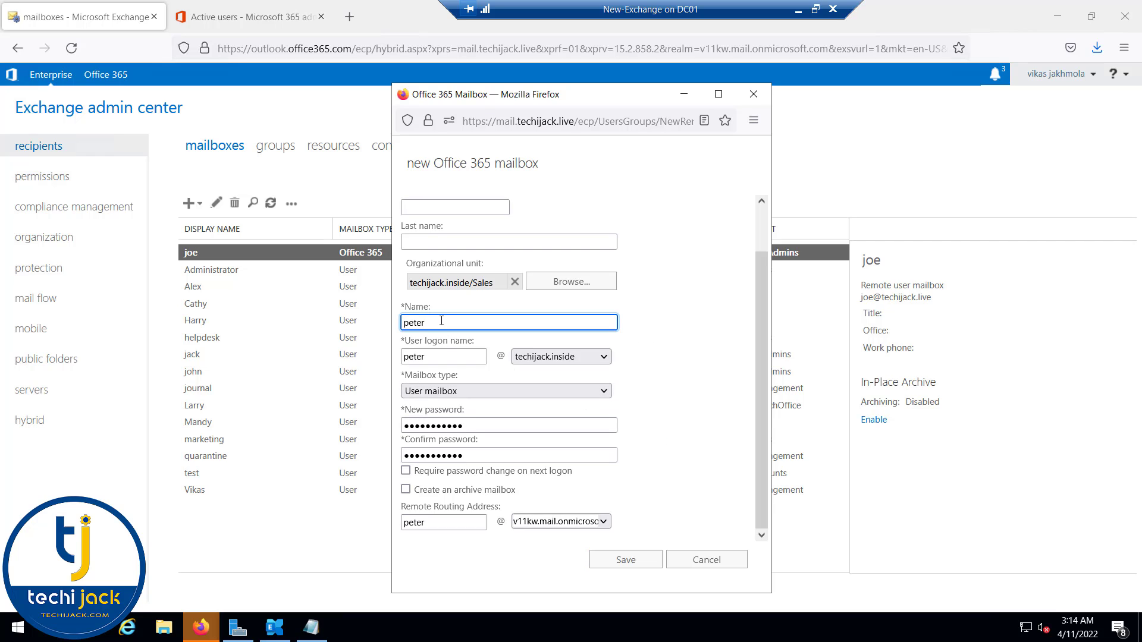
pyautogui.write('1')
pyautogui.click(626, 565)
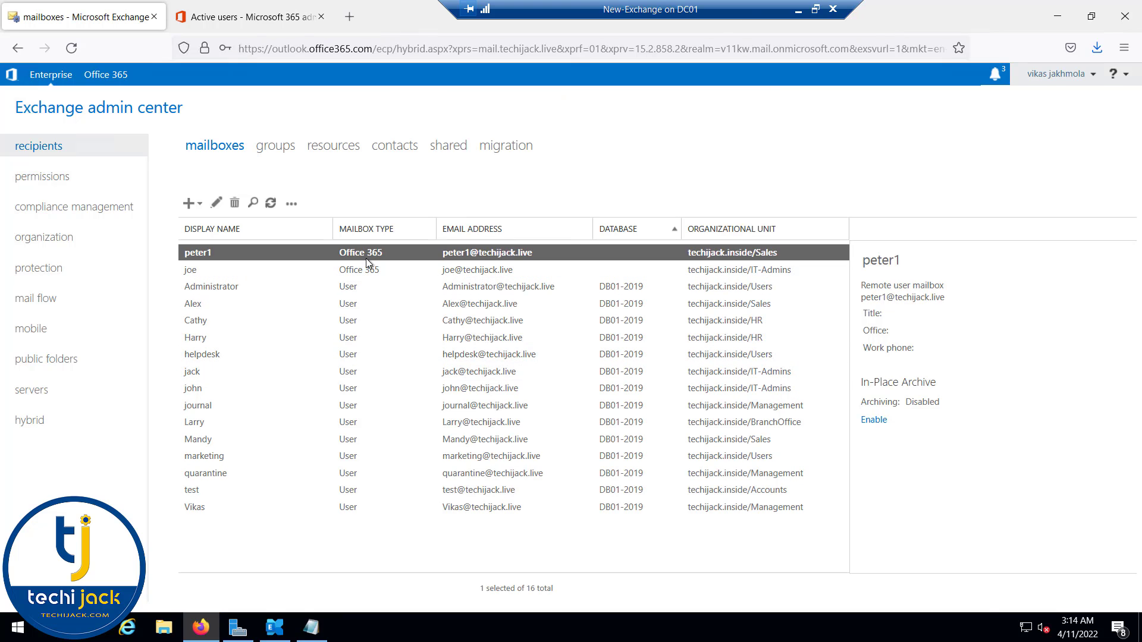
# Step: Refresh cloud mailboxes, run a directory sync, then list on-premises distribution groups Sales and test
pyautogui.click(107, 75)
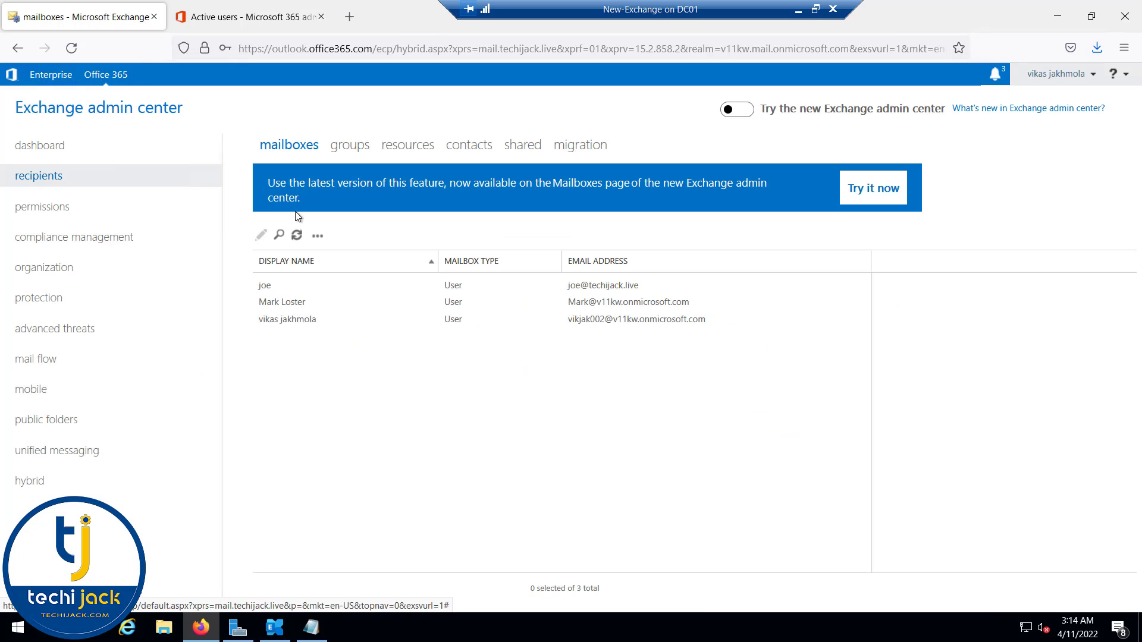
pyautogui.click(297, 237)
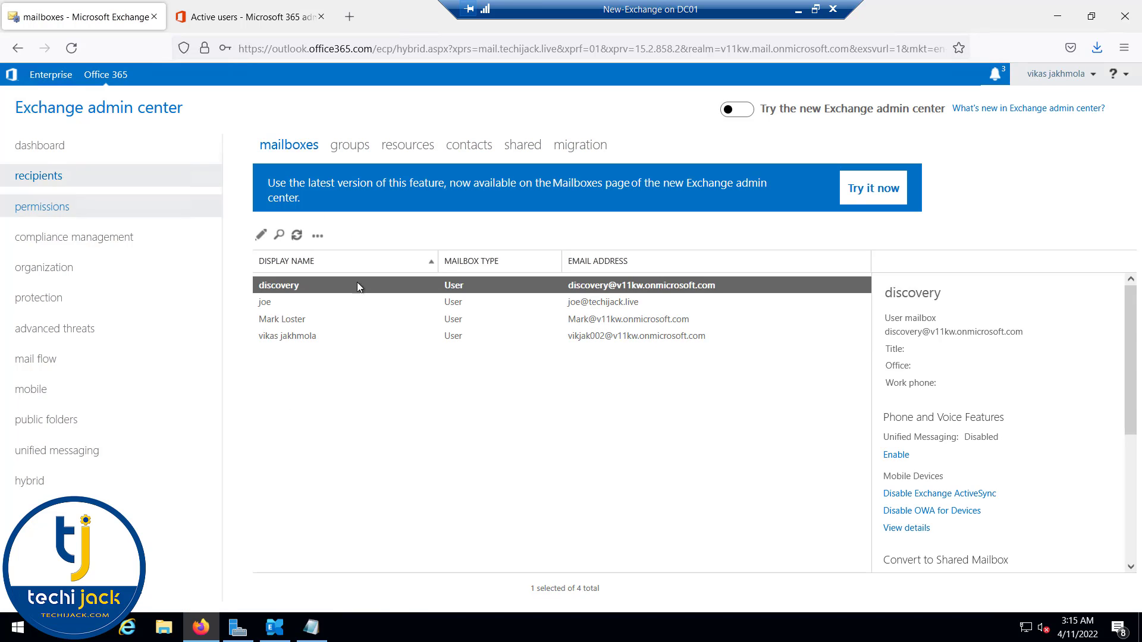
pyautogui.click(274, 628)
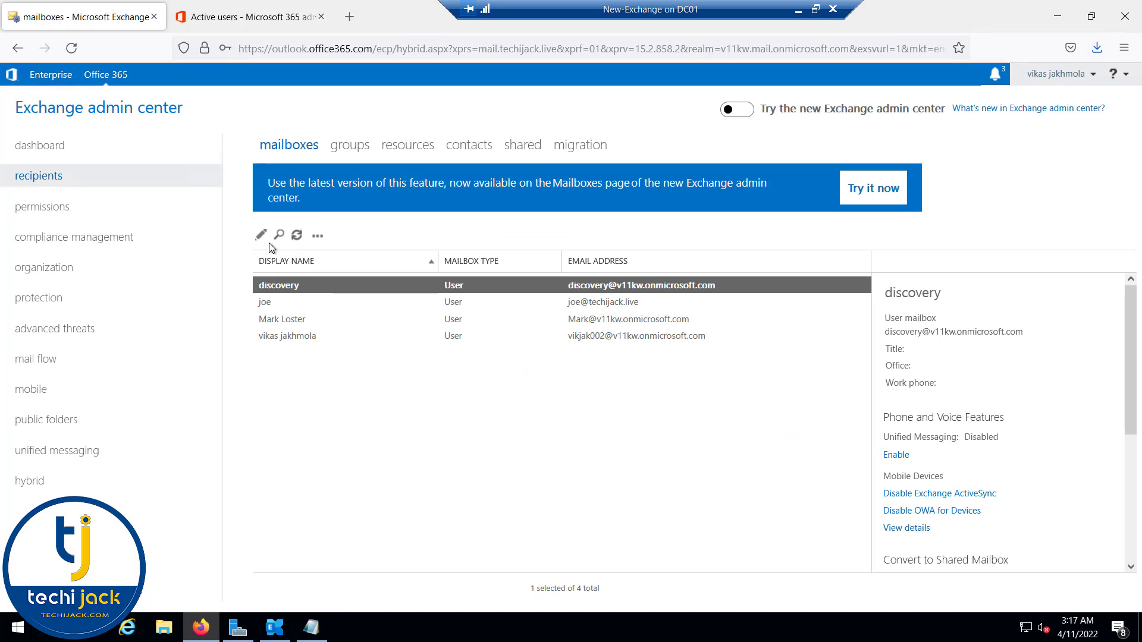
pyautogui.click(51, 74)
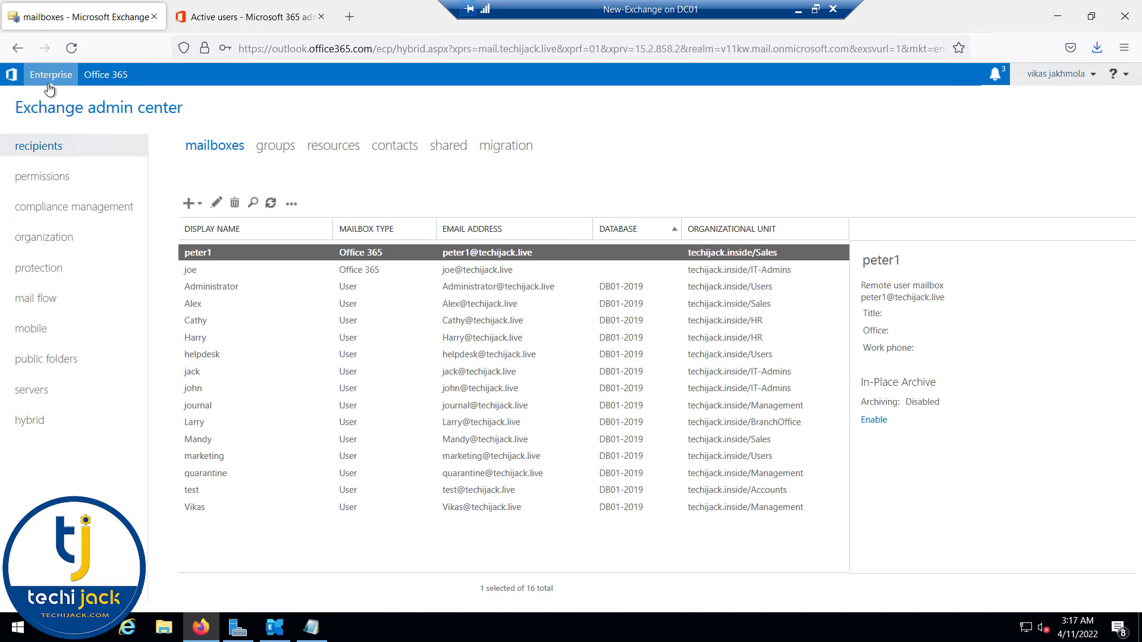
pyautogui.click(271, 147)
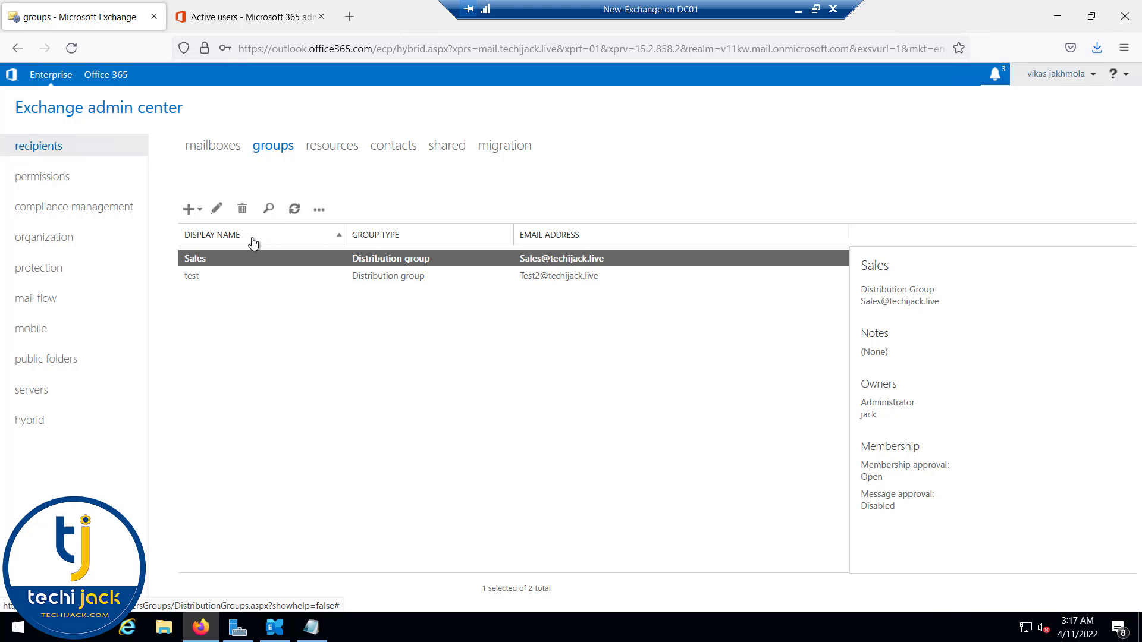
# Step: Open the All User Migration batch details and view the users in the batch
pyautogui.click(105, 76)
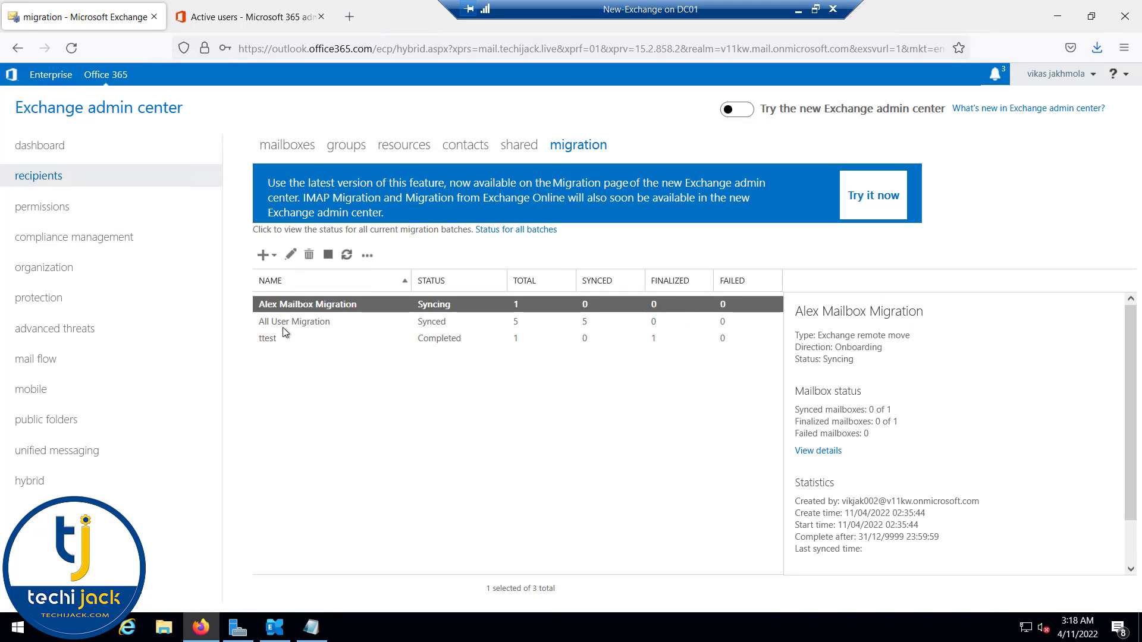
pyautogui.click(283, 322)
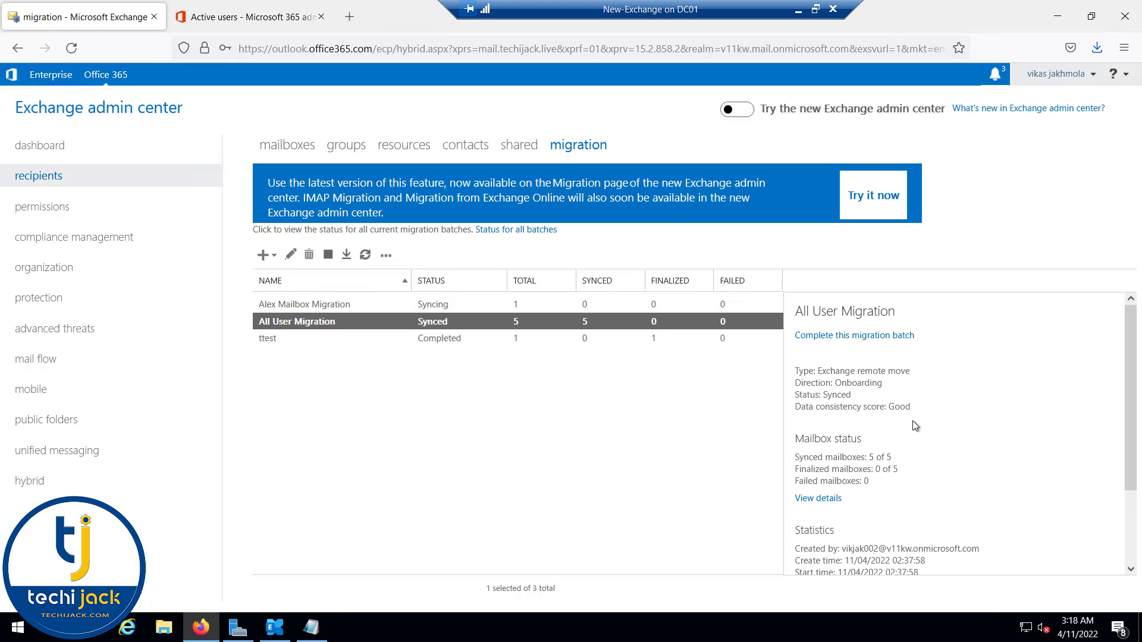
pyautogui.scroll(-3, 913, 420)
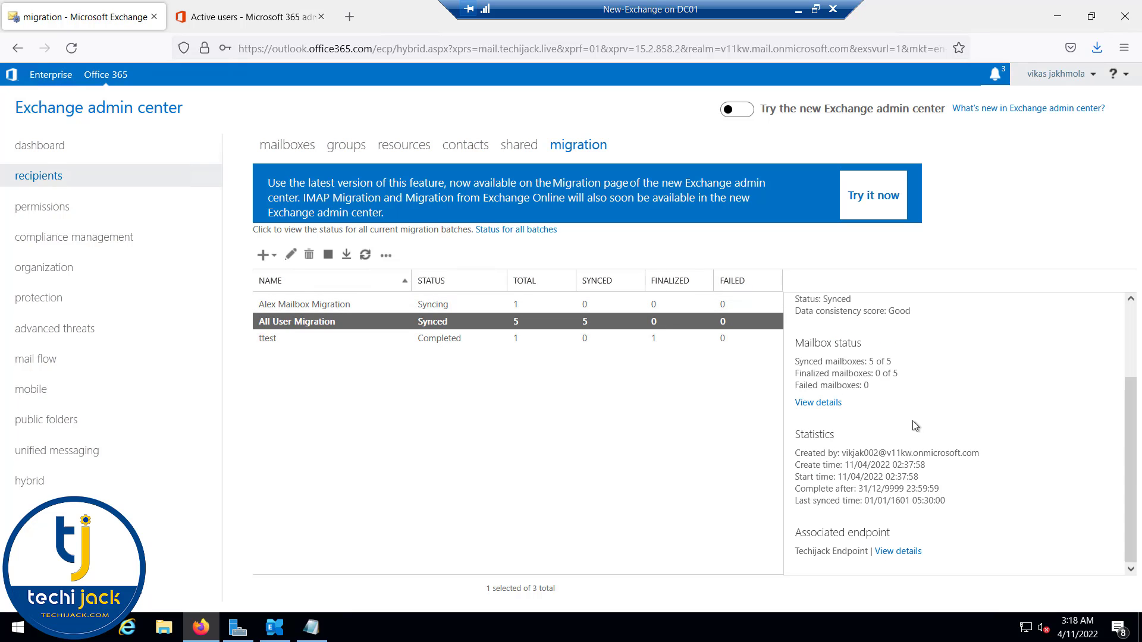
pyautogui.click(818, 403)
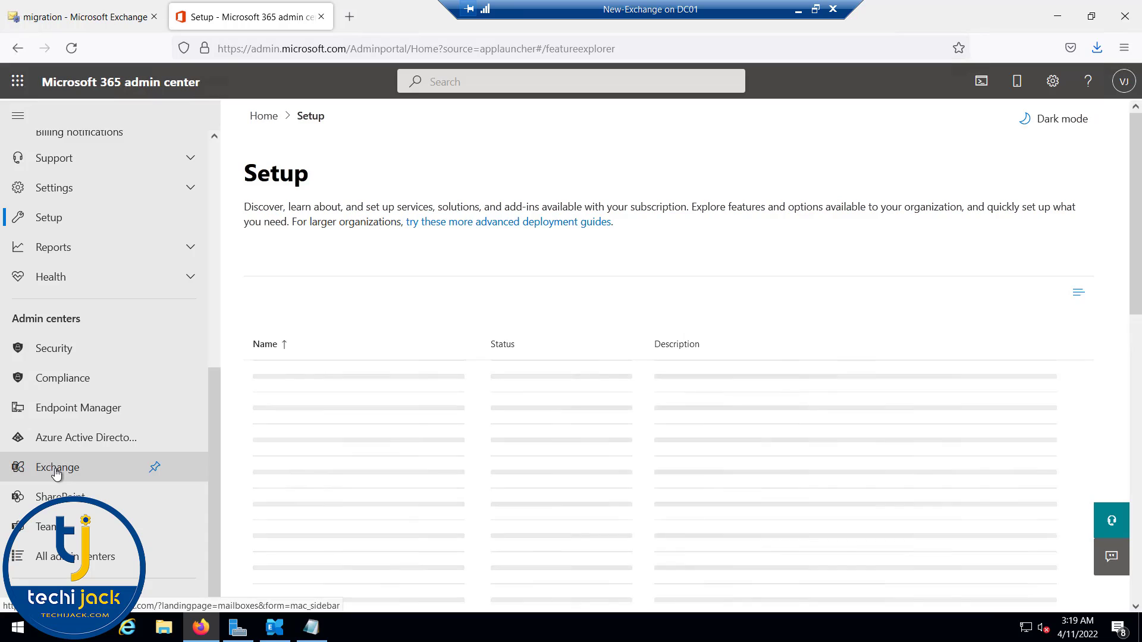
# Step: Check Migration batches in the new Exchange admin center, then return to the classic migration page
pyautogui.click(57, 471)
pyautogui.click(50, 394)
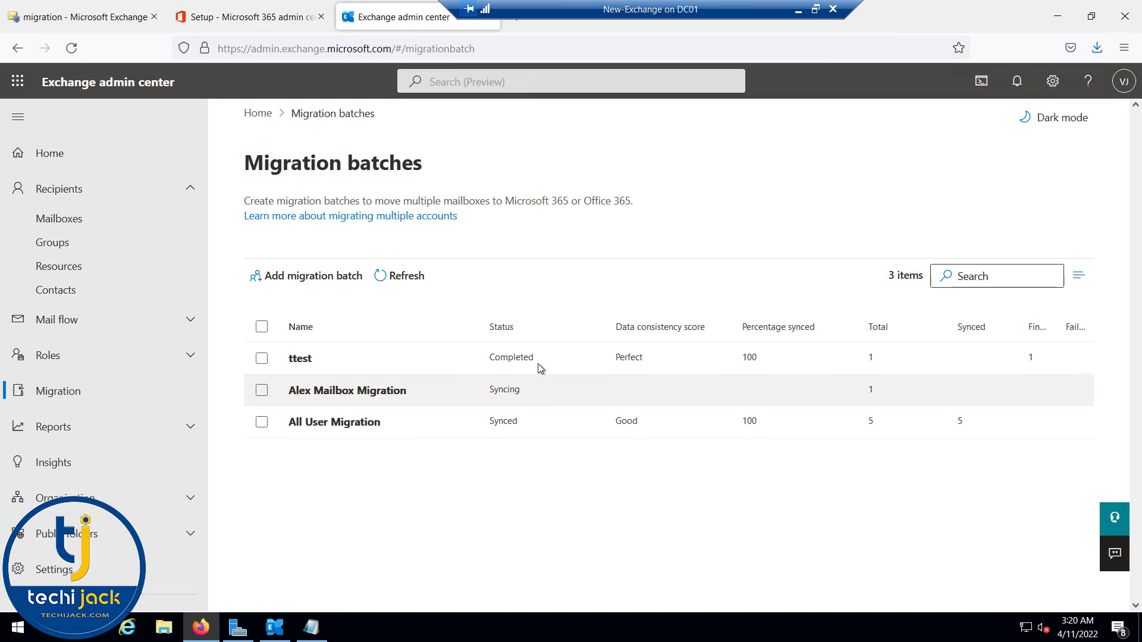
pyautogui.click(78, 27)
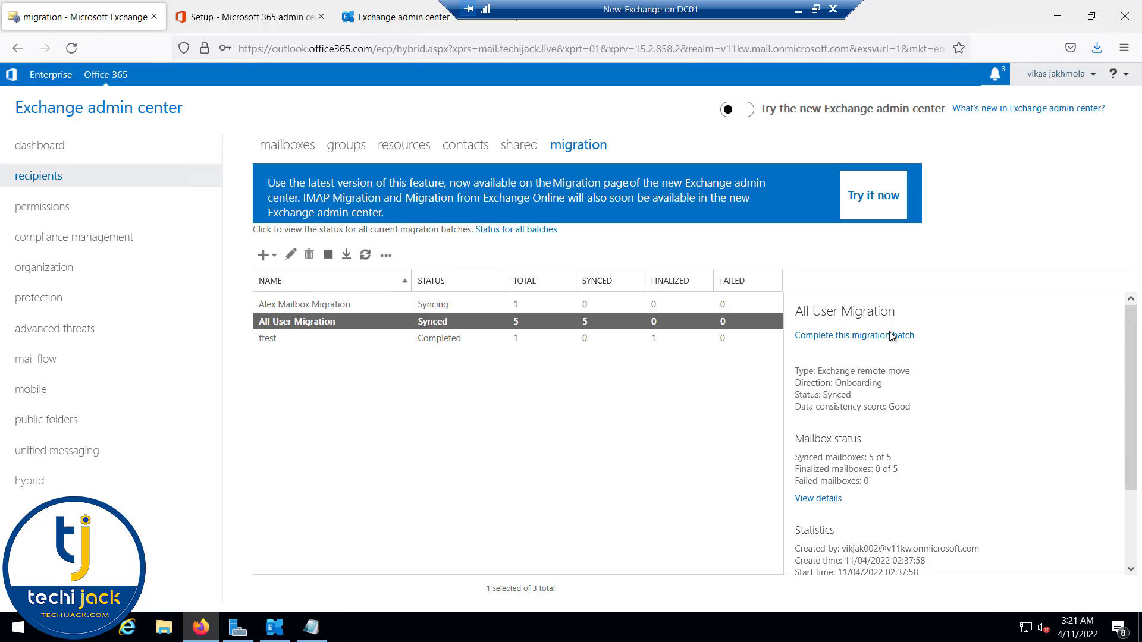
# Step: Complete the All User Migration batch, confirm with Yes, and open its users list
pyautogui.click(847, 337)
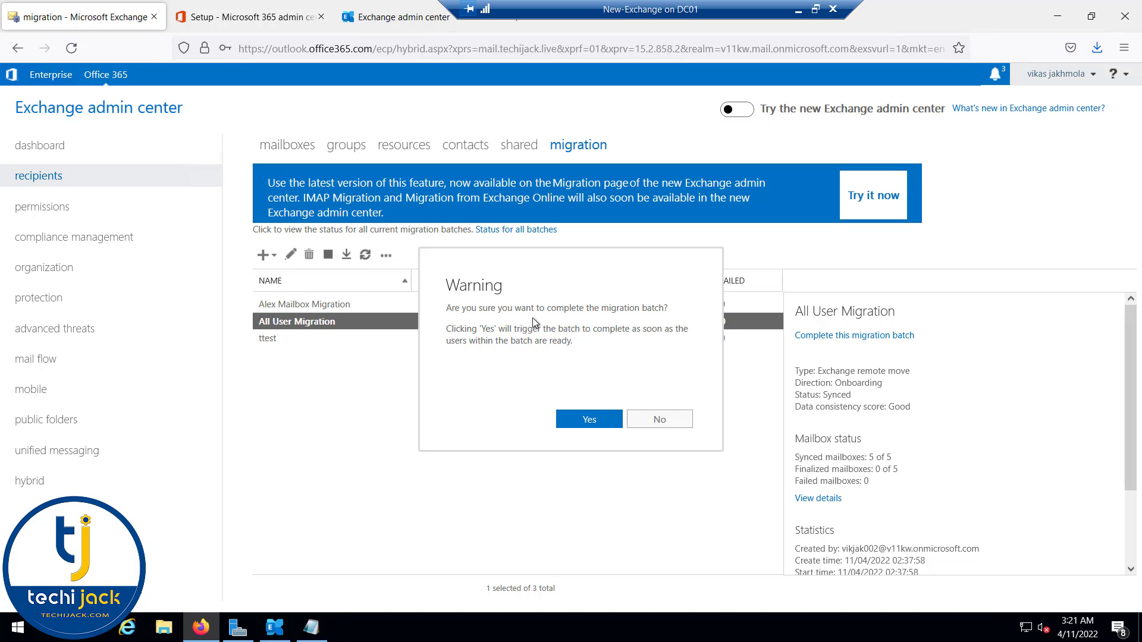
pyautogui.click(588, 424)
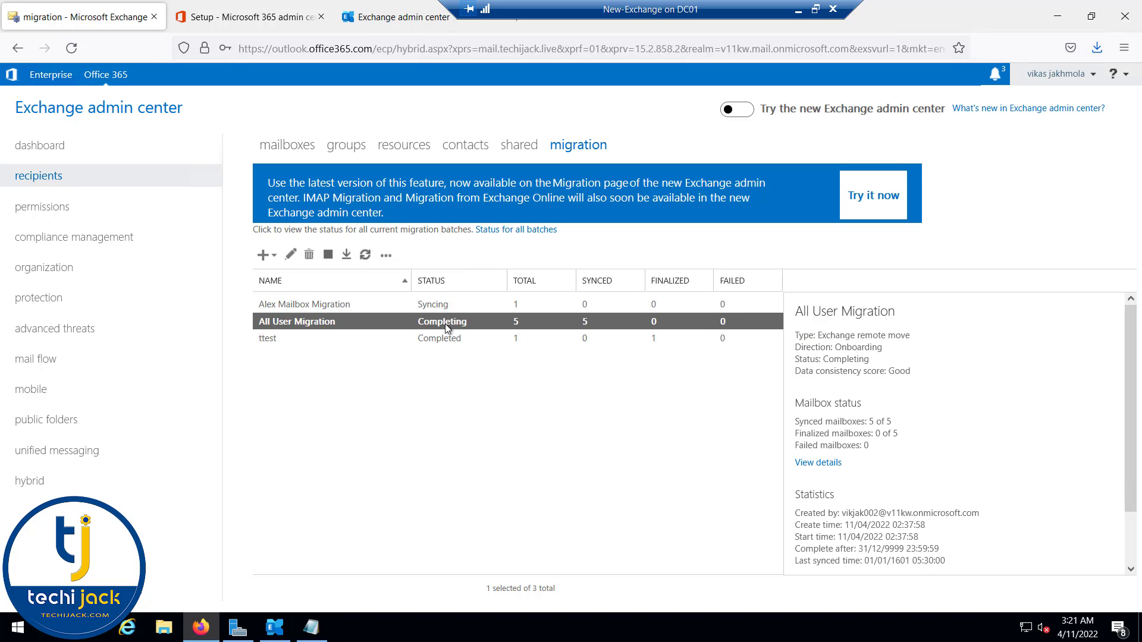
pyautogui.click(818, 463)
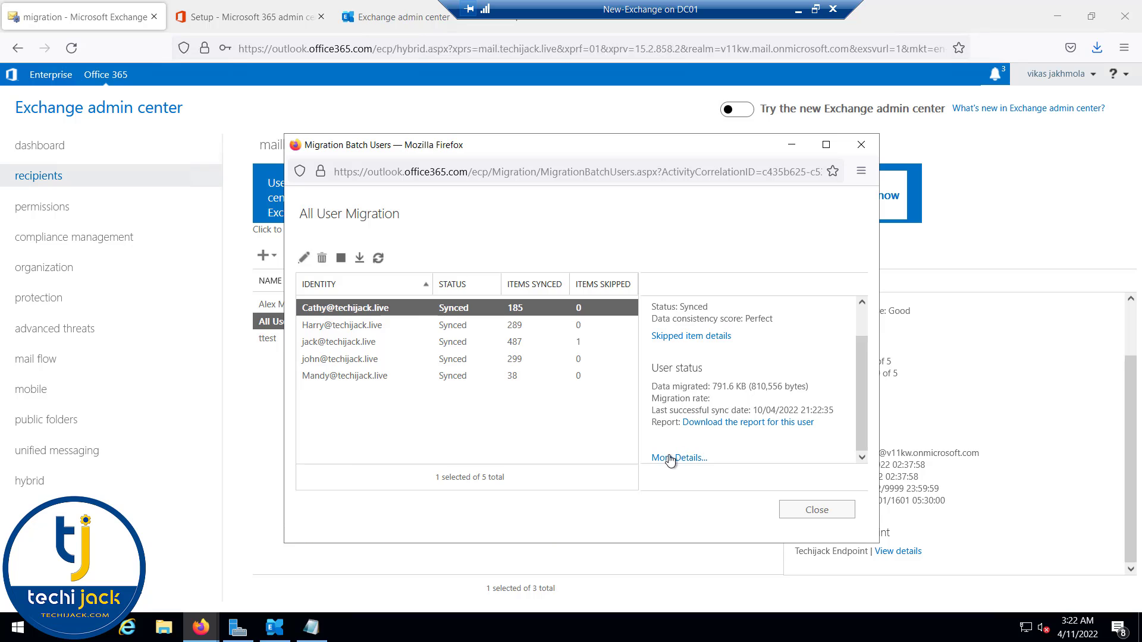
# Step: Review the users' sync duration statistics and the skipped item details, including the user with one skipped item
pyautogui.scroll(-2, 683, 405)
pyautogui.moveTo(663, 403); pyautogui.dragTo(757, 429)
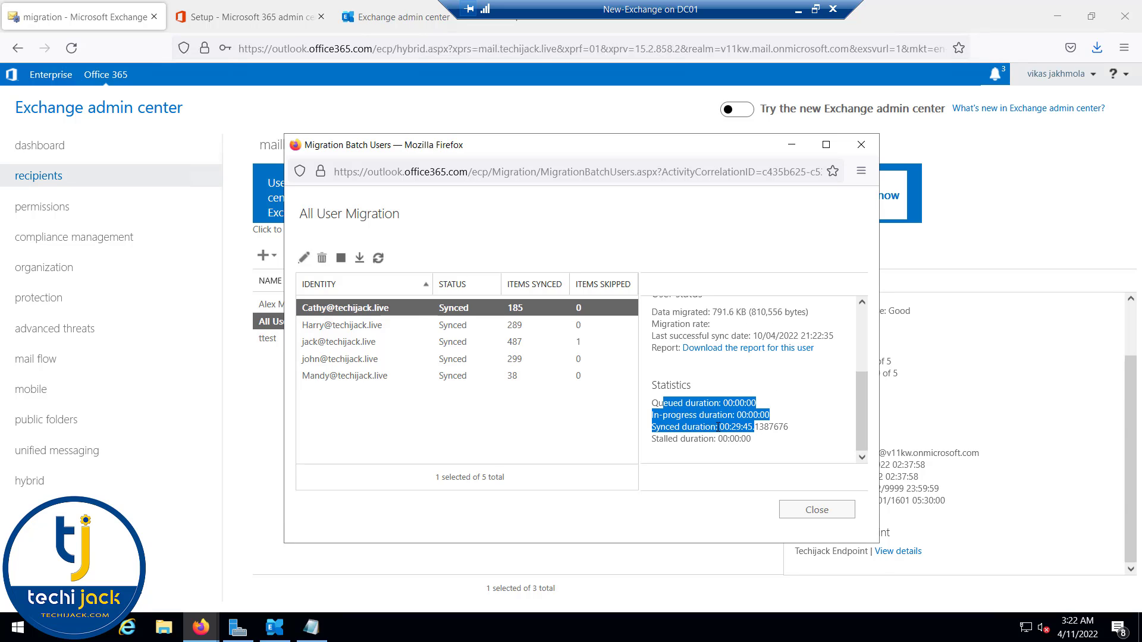
pyautogui.scroll(3, 718, 427)
pyautogui.click(665, 372)
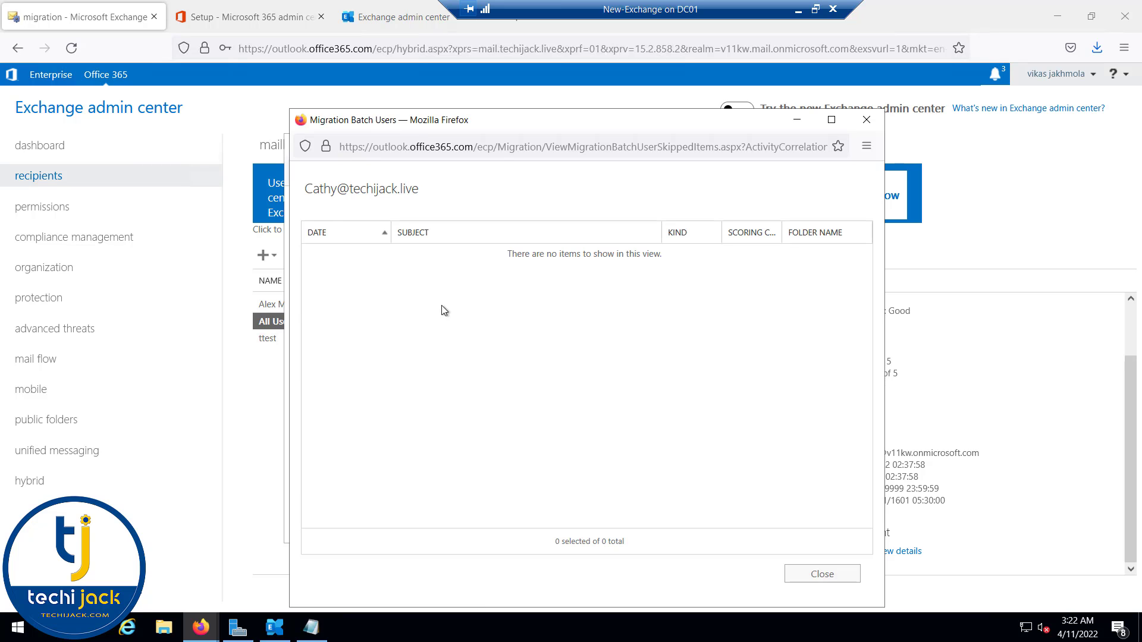
pyautogui.click(331, 342)
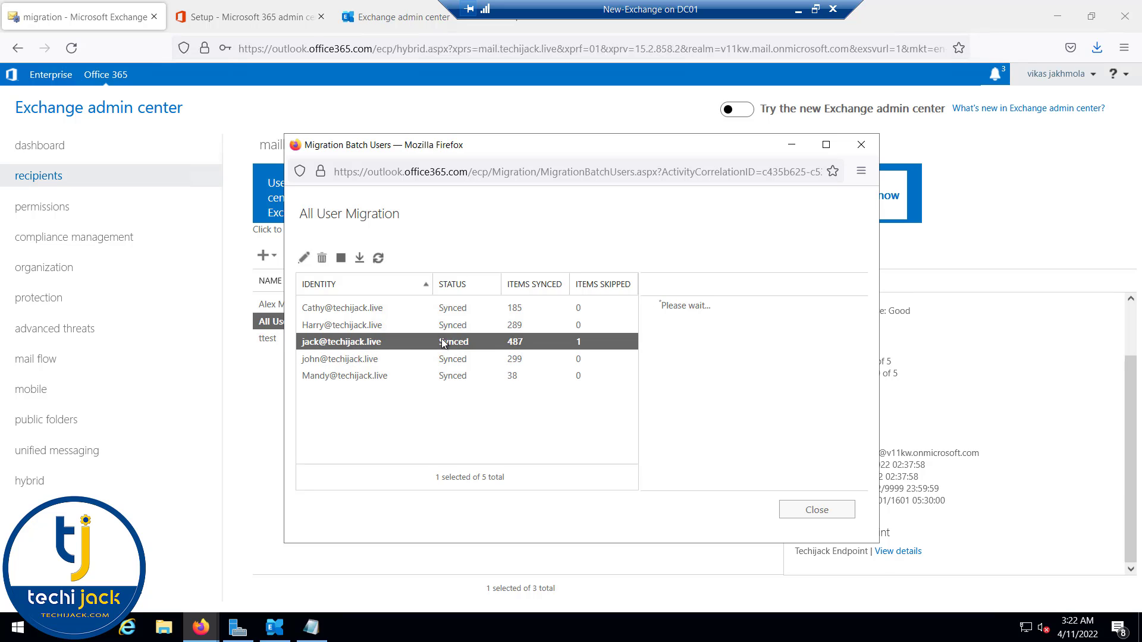
pyautogui.click(701, 370)
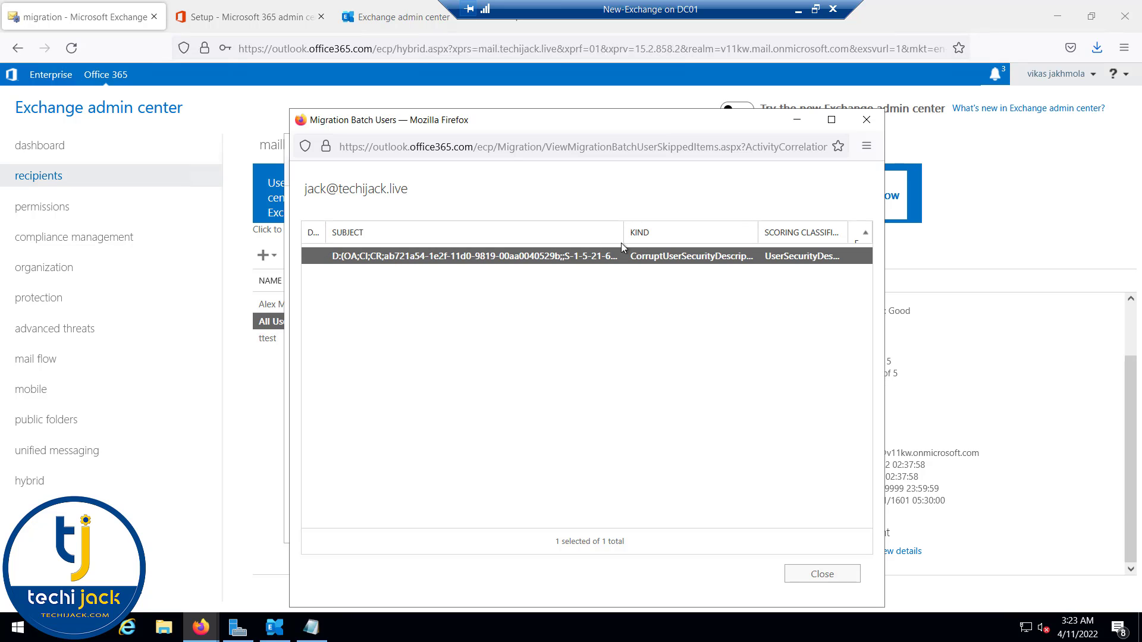
# Step: Close the skipped items and batch users windows and show the cloud mailboxes list
pyautogui.hotkey('ctrl', 'w')
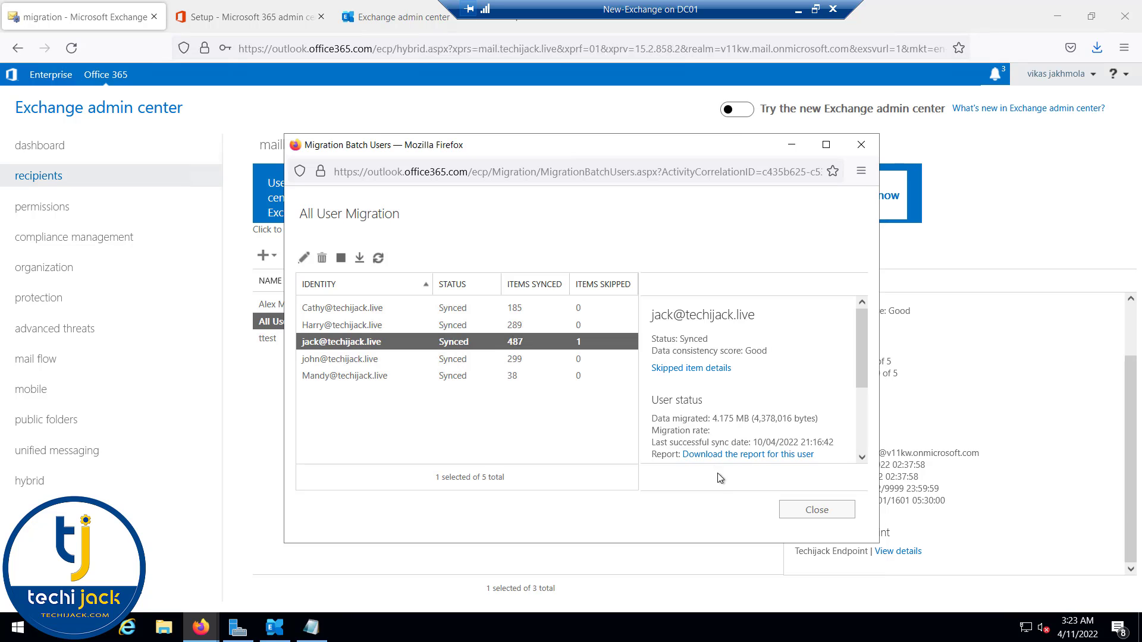
pyautogui.click(815, 510)
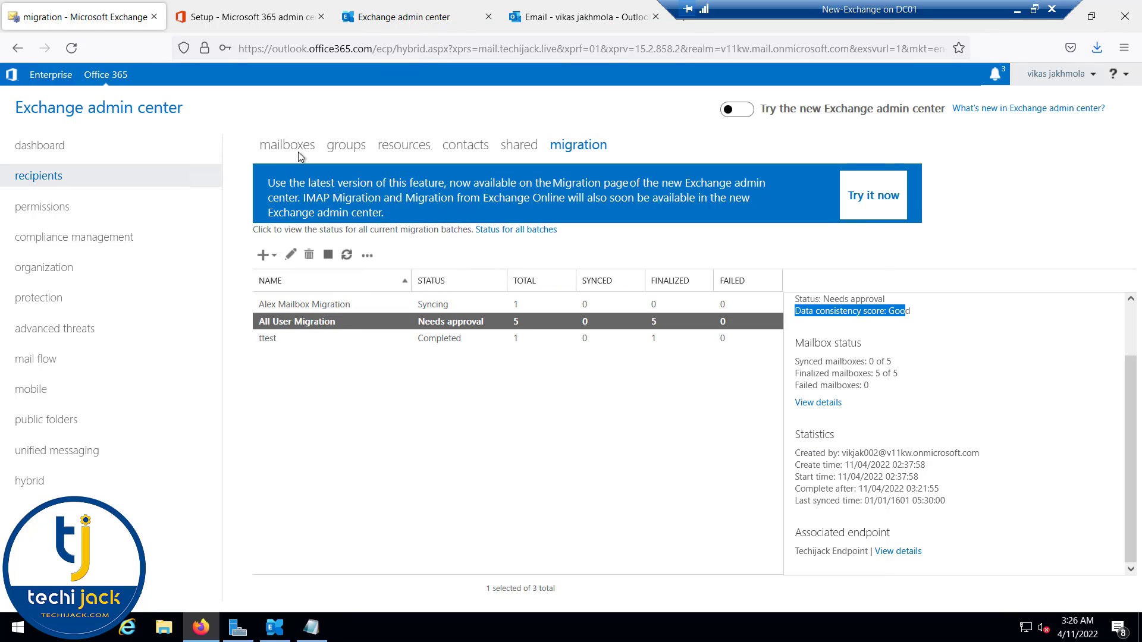
pyautogui.click(289, 146)
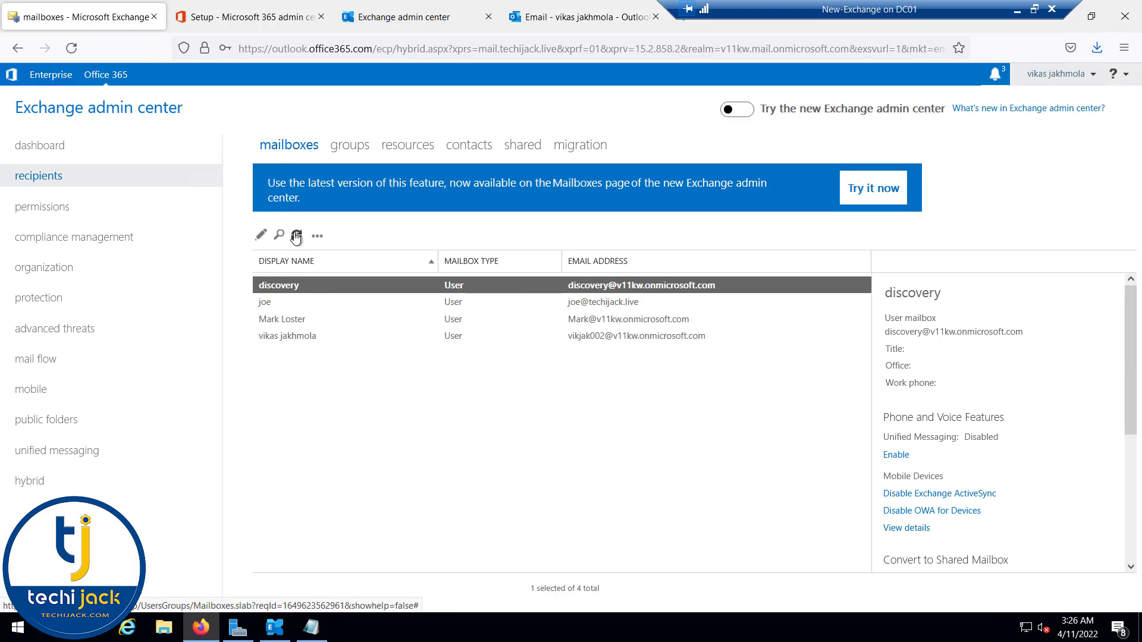
# Step: Refresh cloud mailboxes, then refresh on-premises mailboxes to see Office 365 types and migrated users' details
pyautogui.click(297, 235)
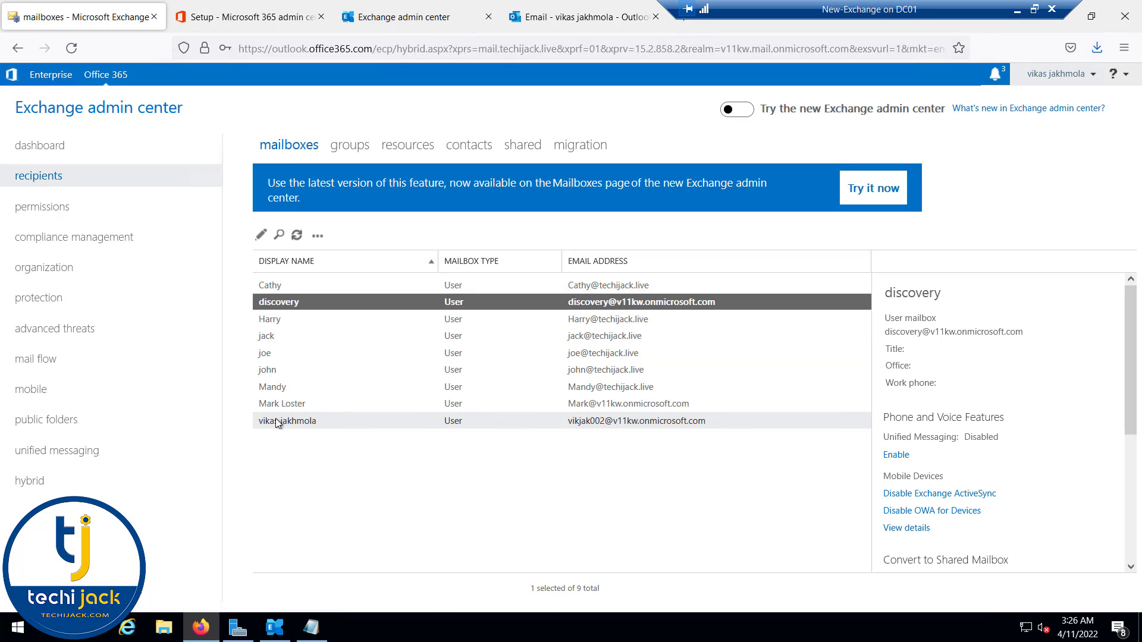
pyautogui.click(45, 76)
pyautogui.click(209, 146)
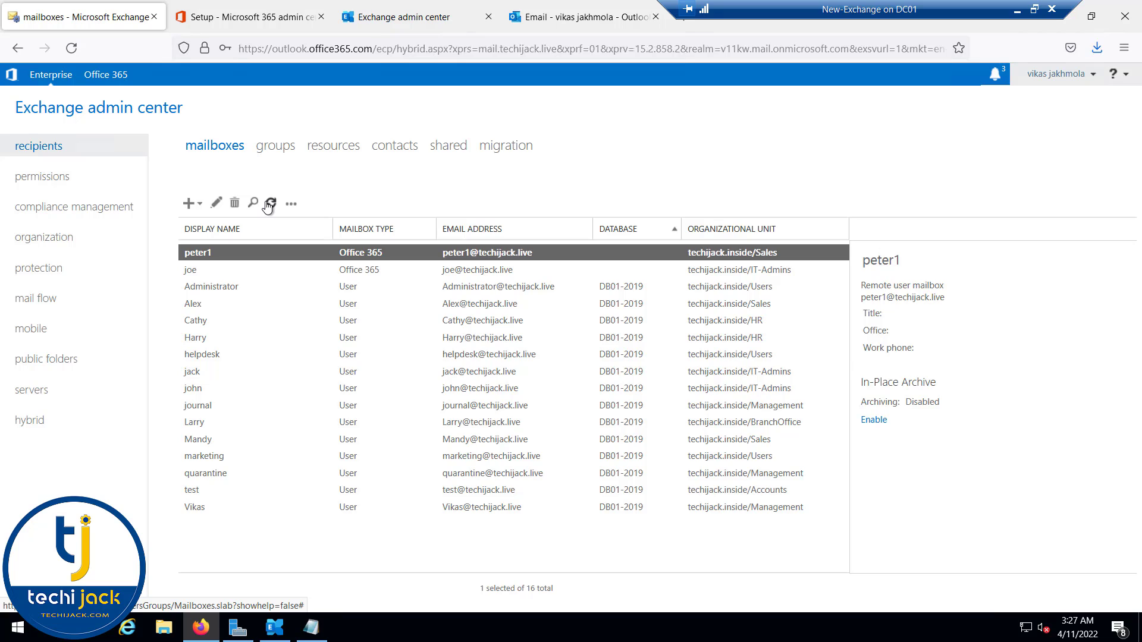
pyautogui.click(270, 203)
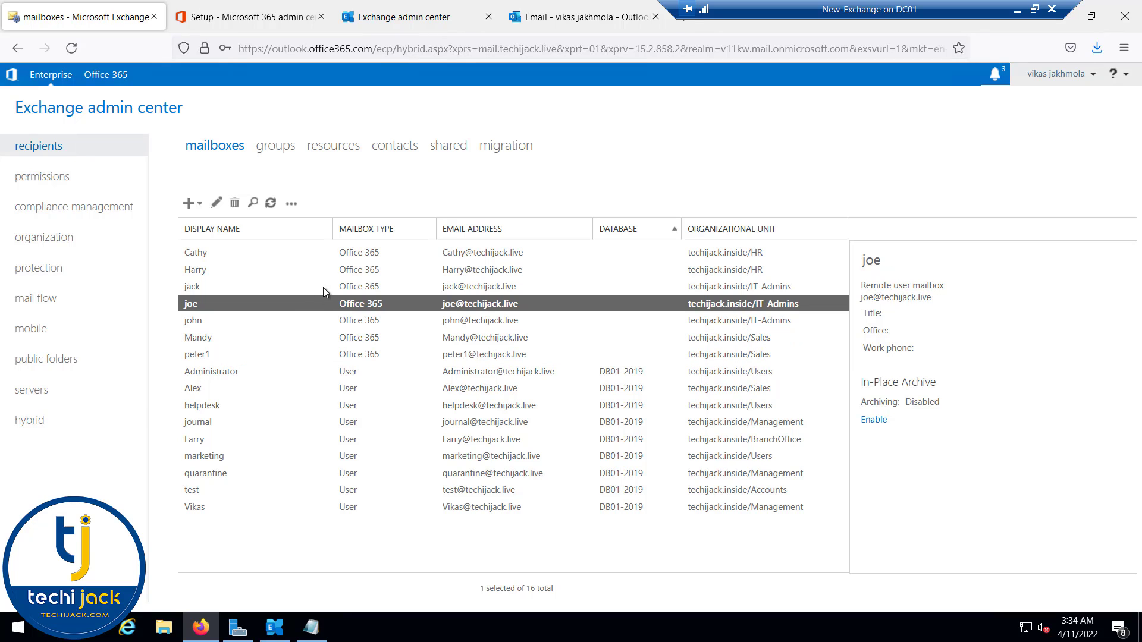
pyautogui.click(344, 253)
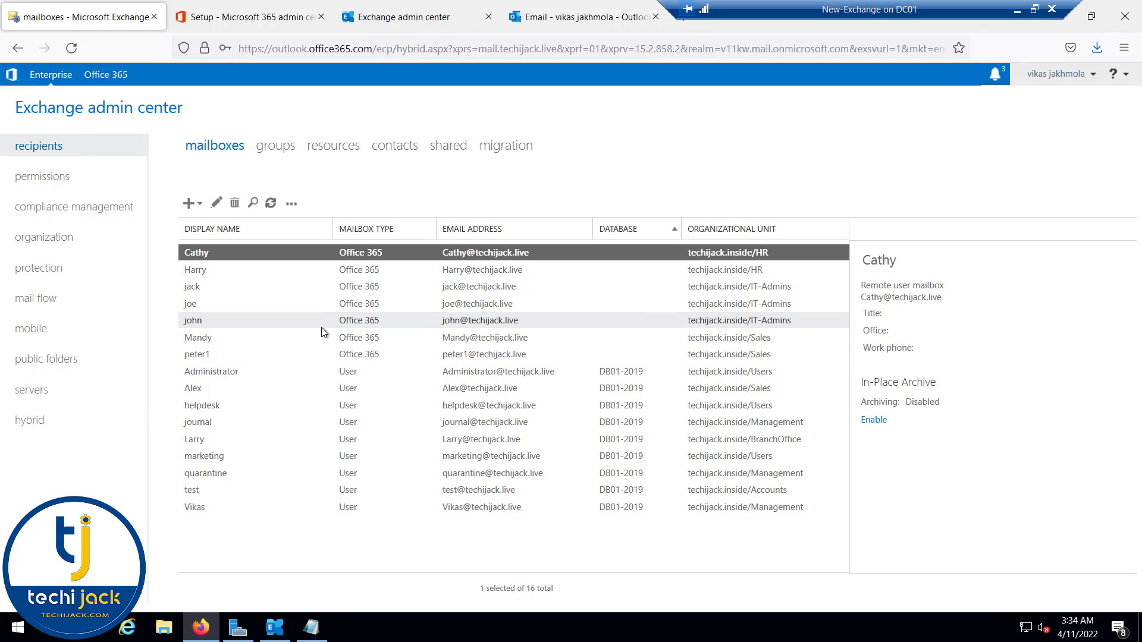
pyautogui.click(252, 303)
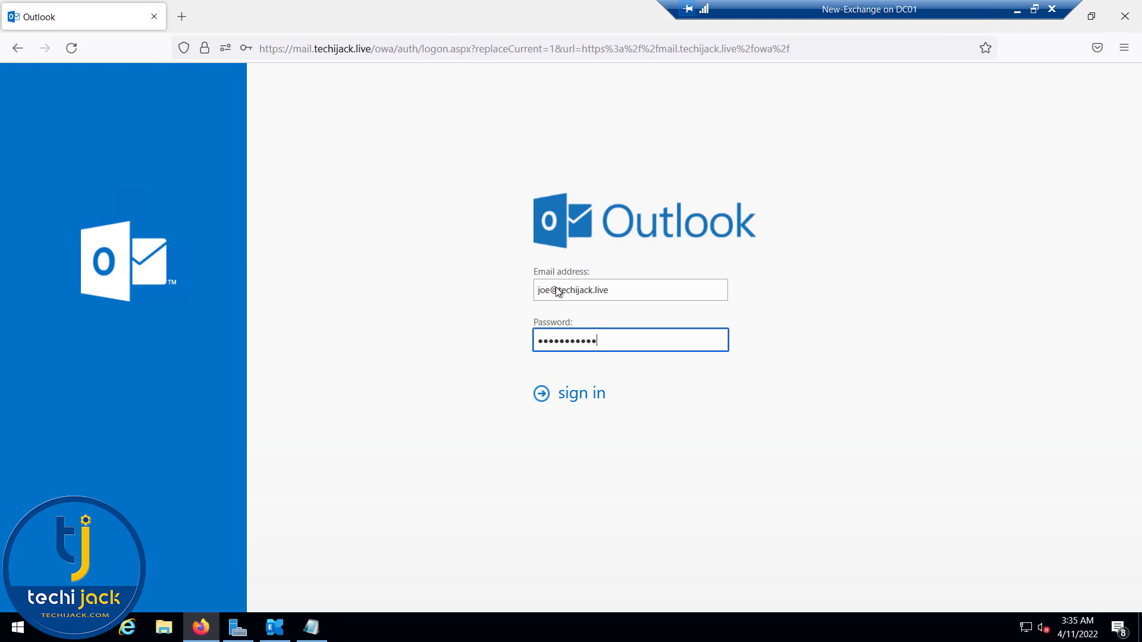
# Step: Sign in through the outlook.com redirect using another account with the migrated user's email address
pyautogui.click(546, 398)
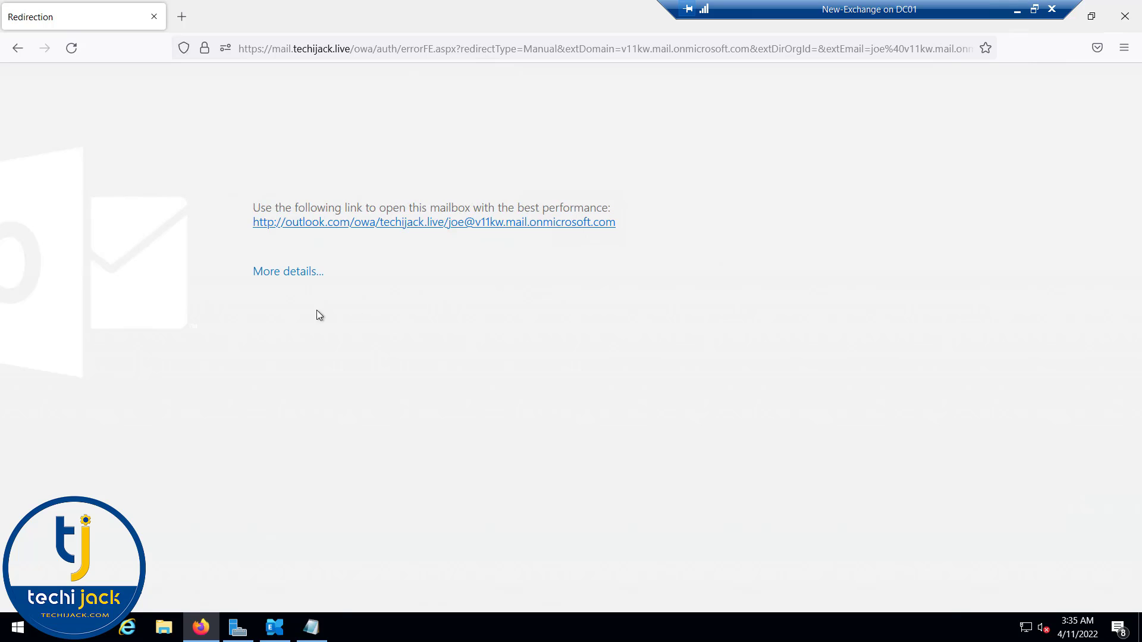
pyautogui.click(290, 273)
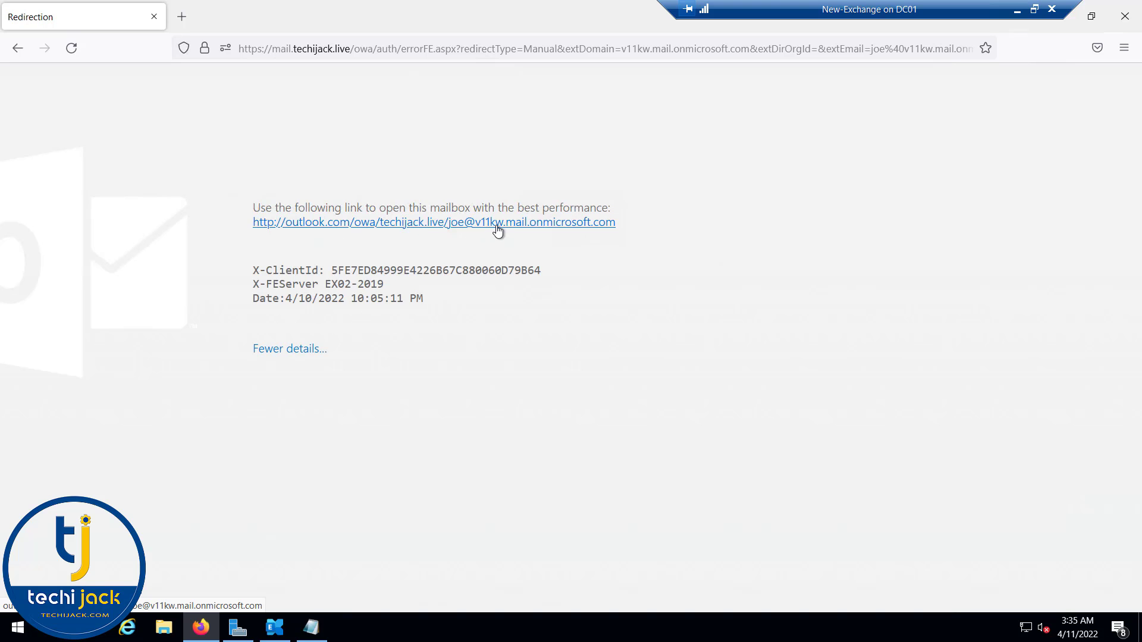
pyautogui.click(381, 231)
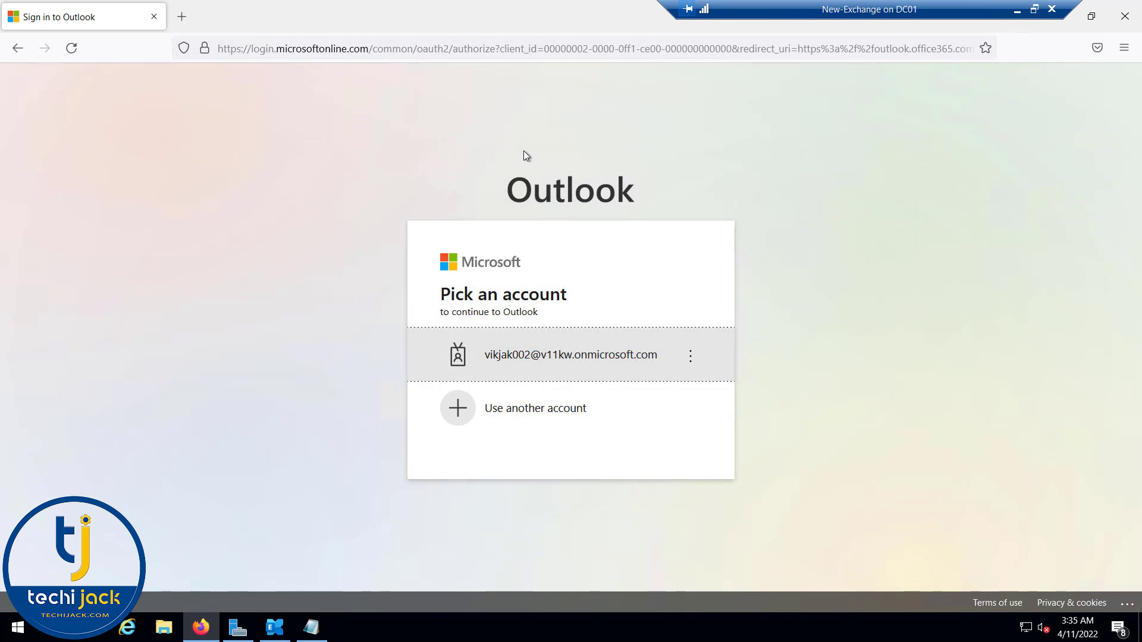
pyautogui.click(525, 410)
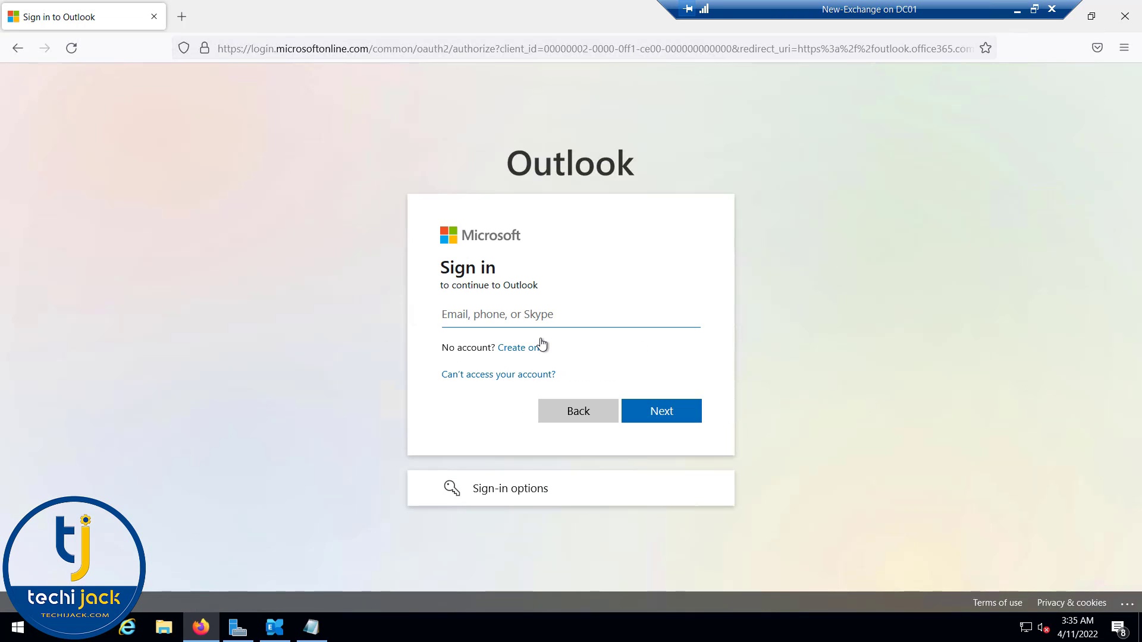
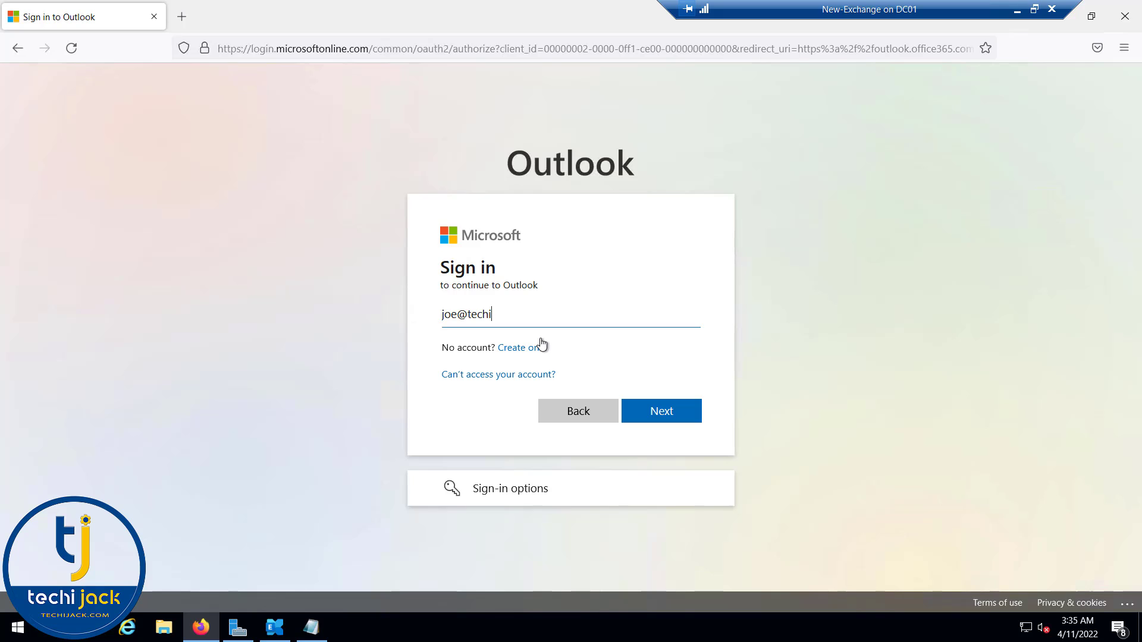
pyautogui.press('Return')
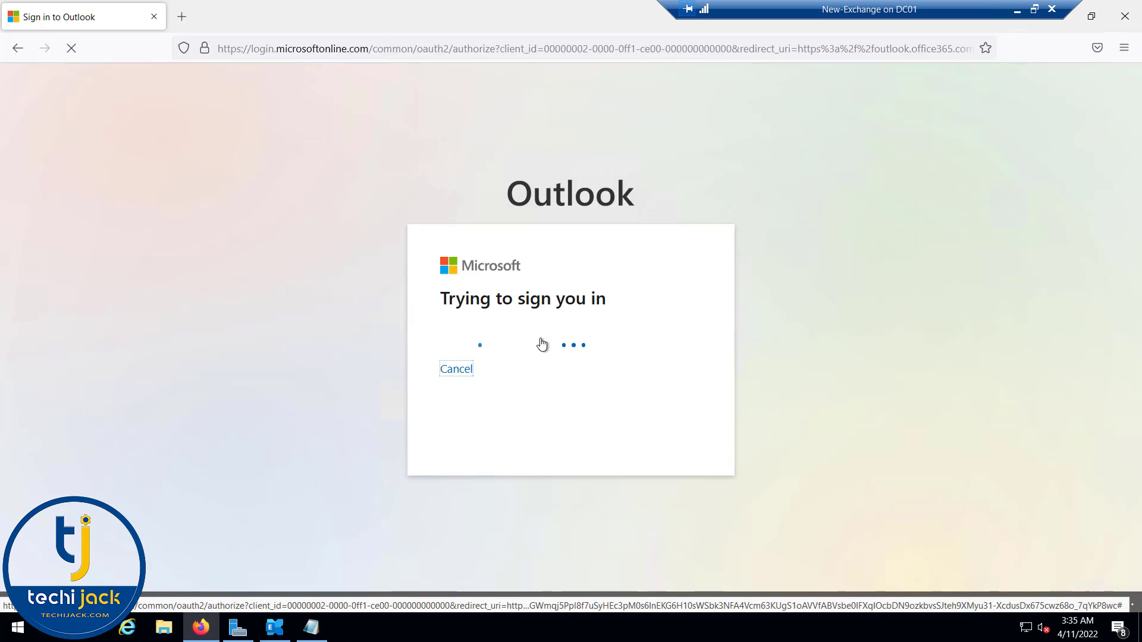
pyautogui.scroll(-3, 128, 267)
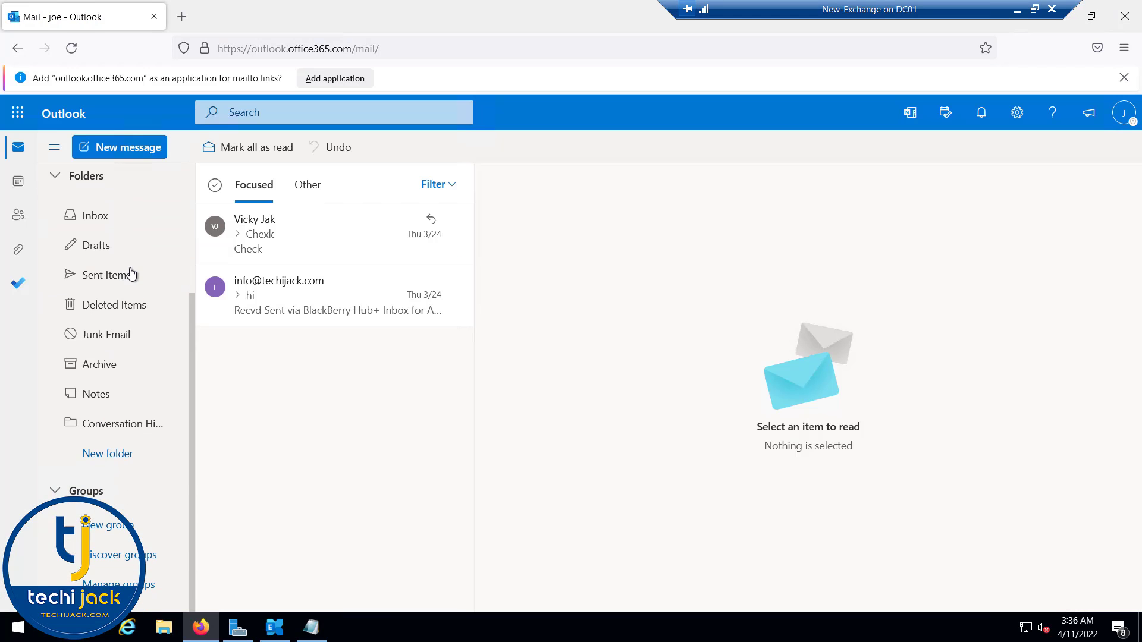